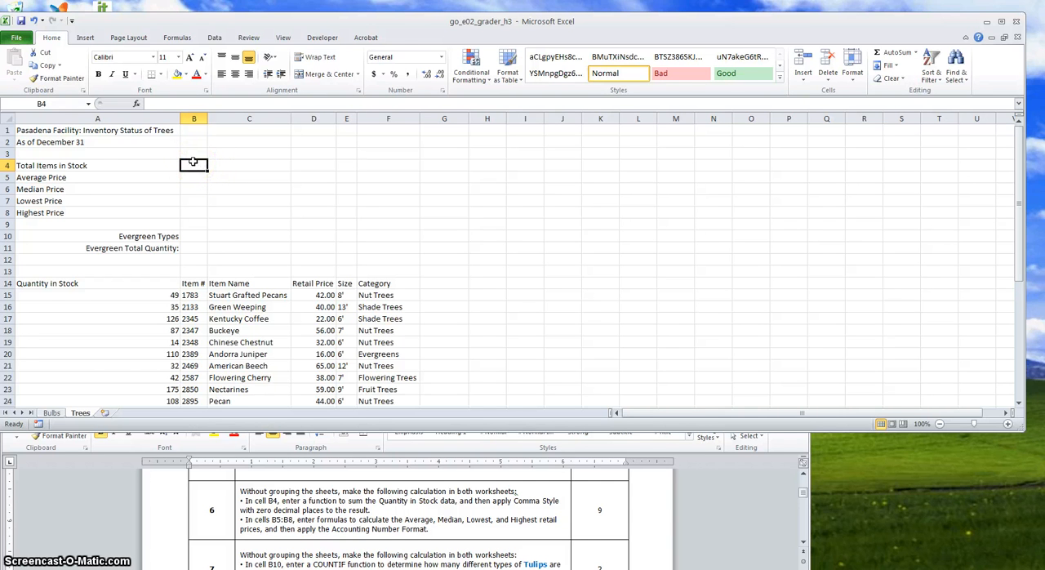
# Enter a SUM function in cell B4 that totals the Quantity in Stock data in A15:A42
pyautogui.write('=sum)')
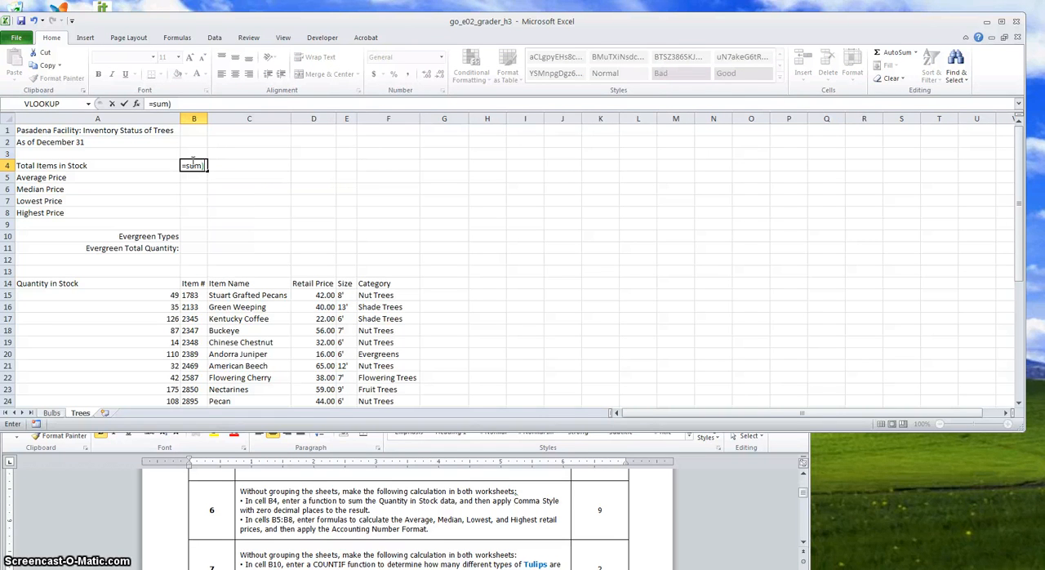
pyautogui.write('(')
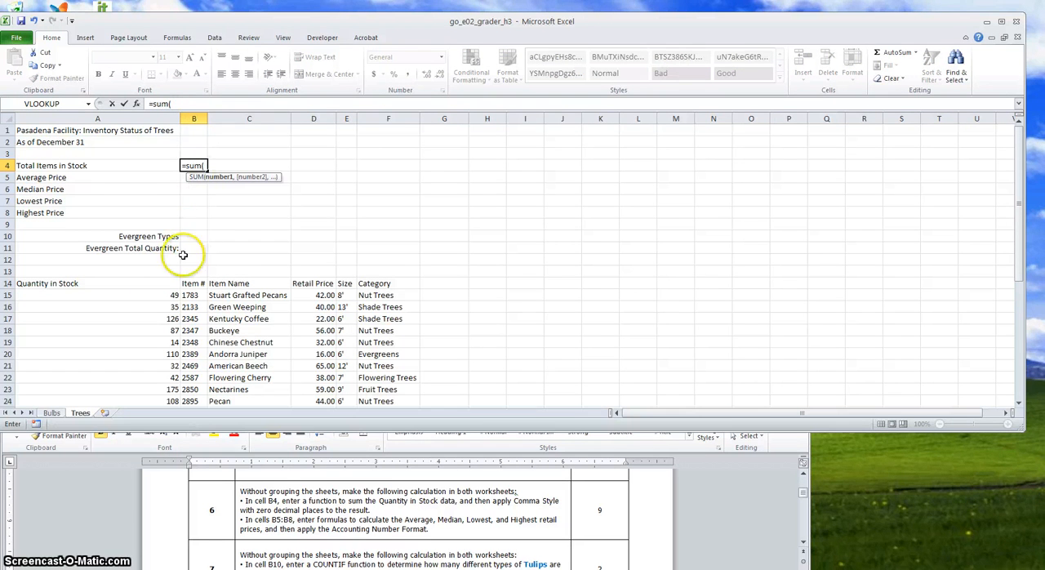
pyautogui.moveTo(169, 296); pyautogui.dragTo(165, 360)
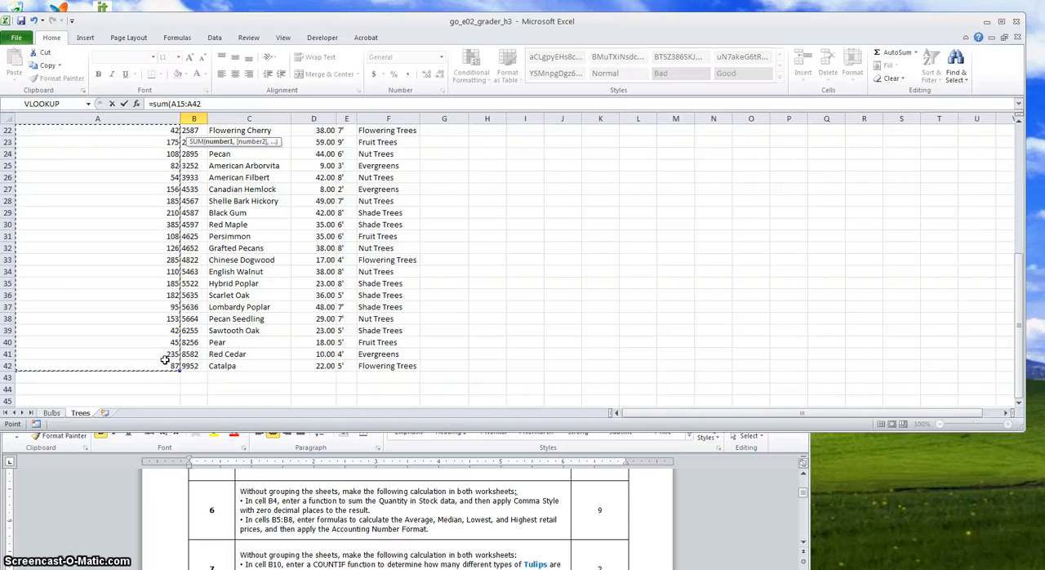
pyautogui.write(')')
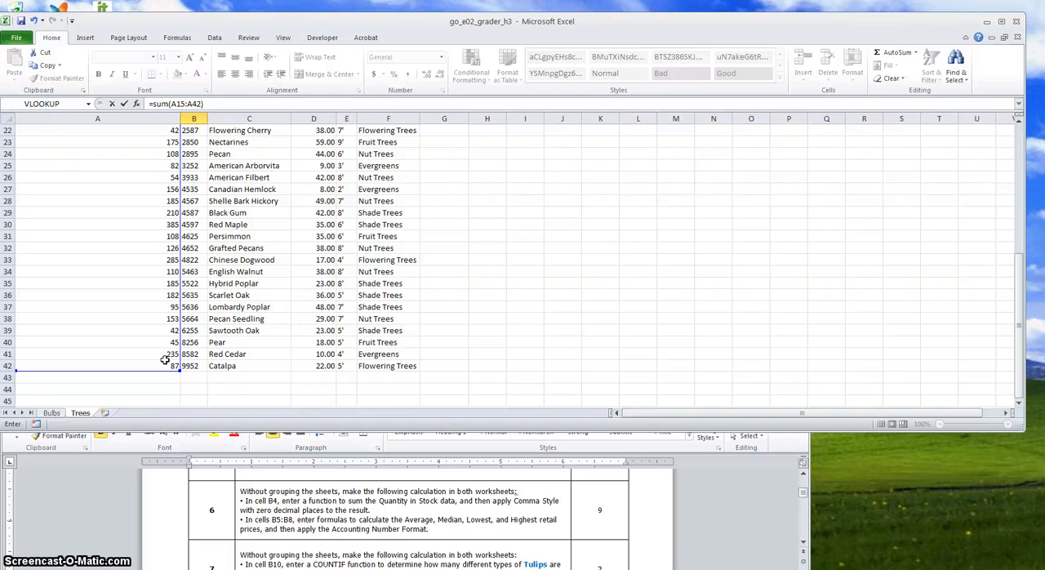
pyautogui.press('Return')
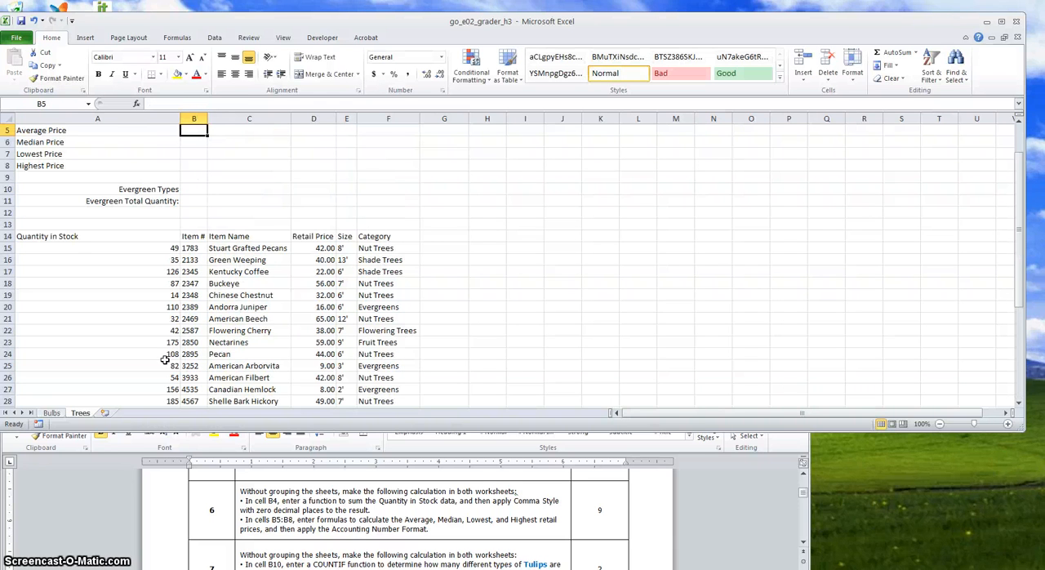
# Apply Comma Style with zero decimal places to the total items in stock in cell B4
pyautogui.press('Up')
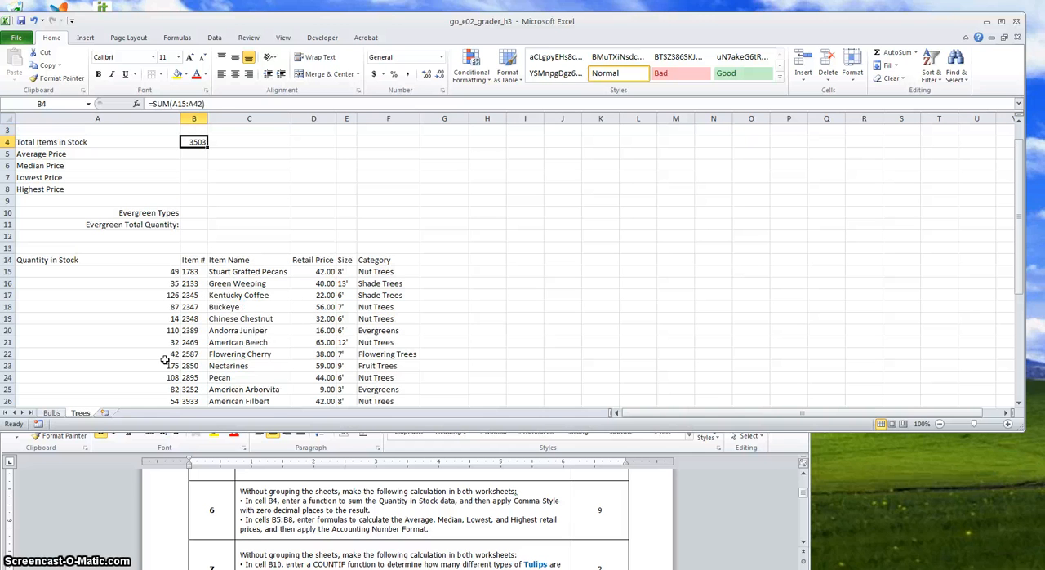
pyautogui.click(408, 75)
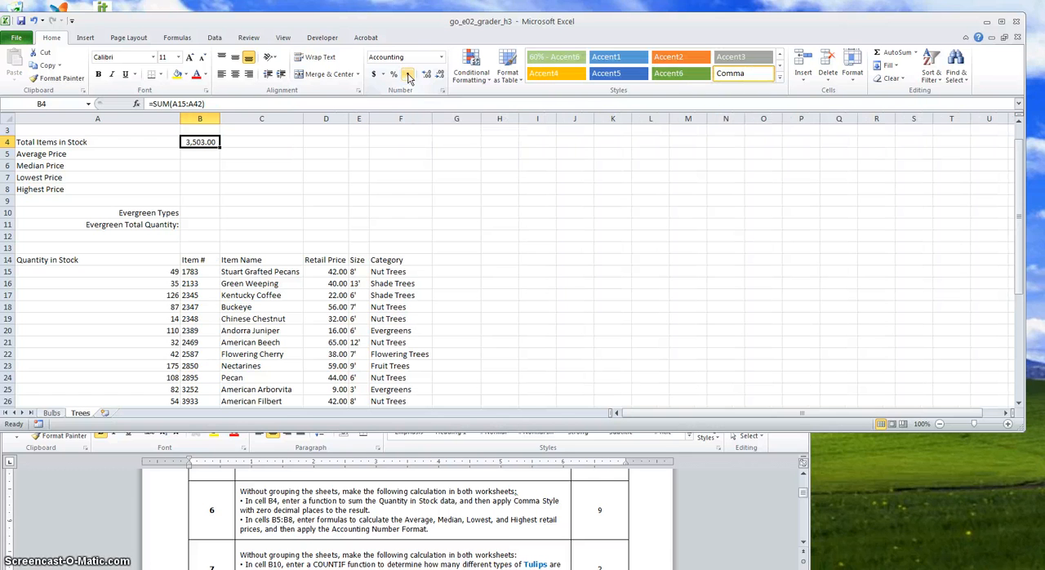
pyautogui.click(214, 142)
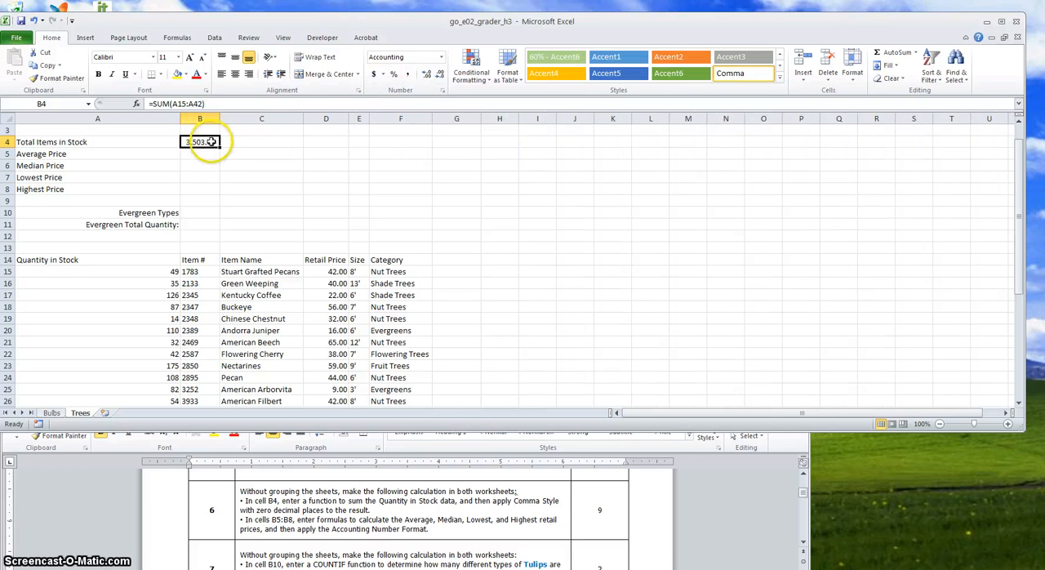
pyautogui.click(440, 75)
pyautogui.click(439, 75)
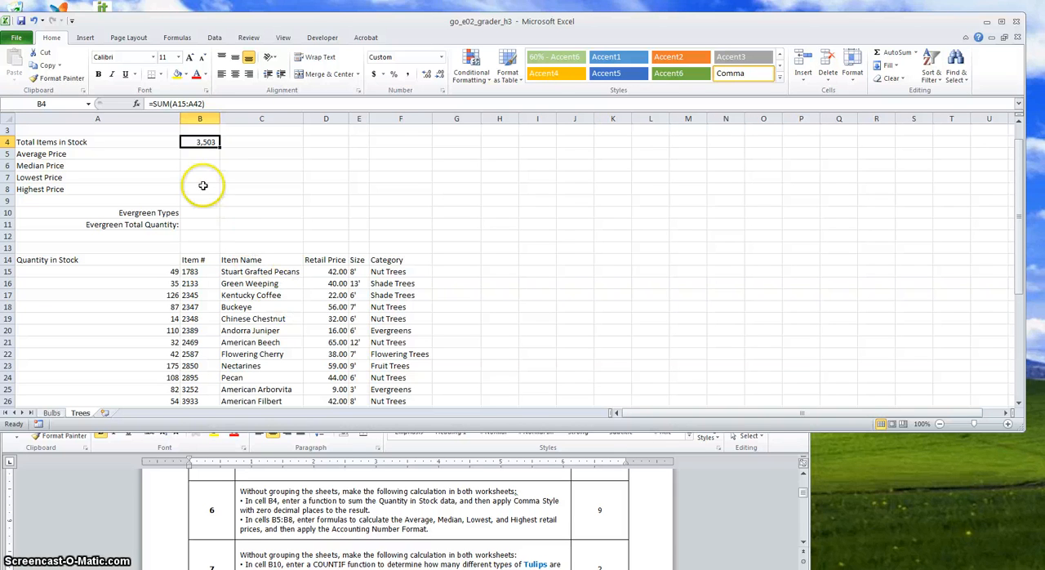
# Enter an AVERAGE function in cell B5 for the retail prices in D15:D42
pyautogui.click(193, 153)
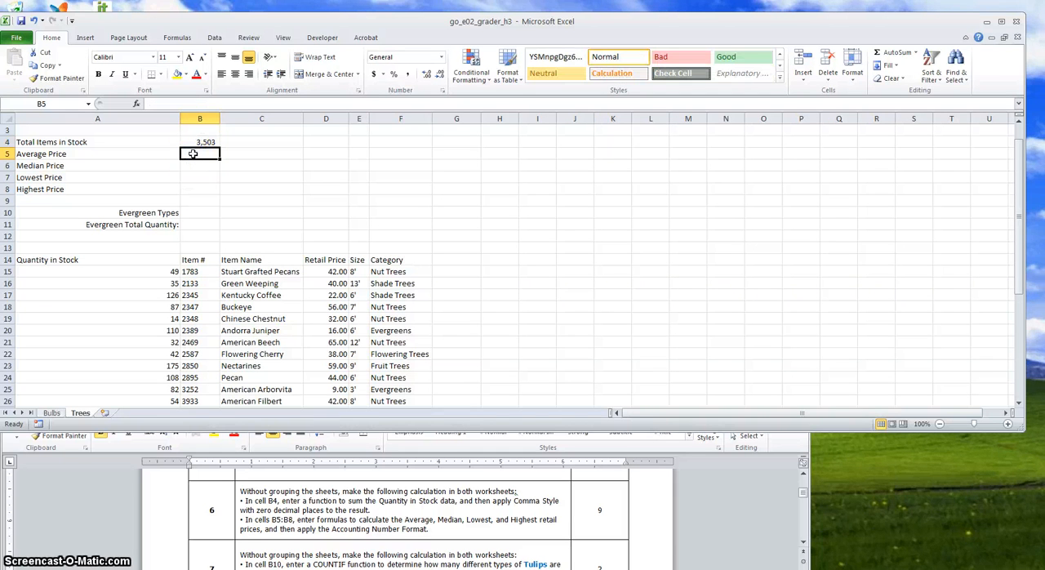
pyautogui.write('=a')
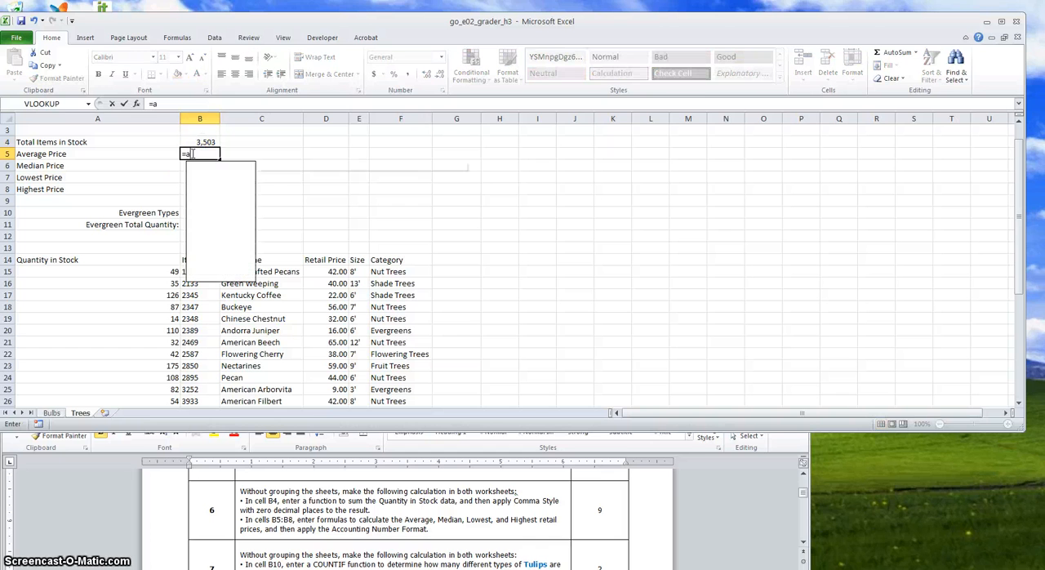
pyautogui.write('verage(')
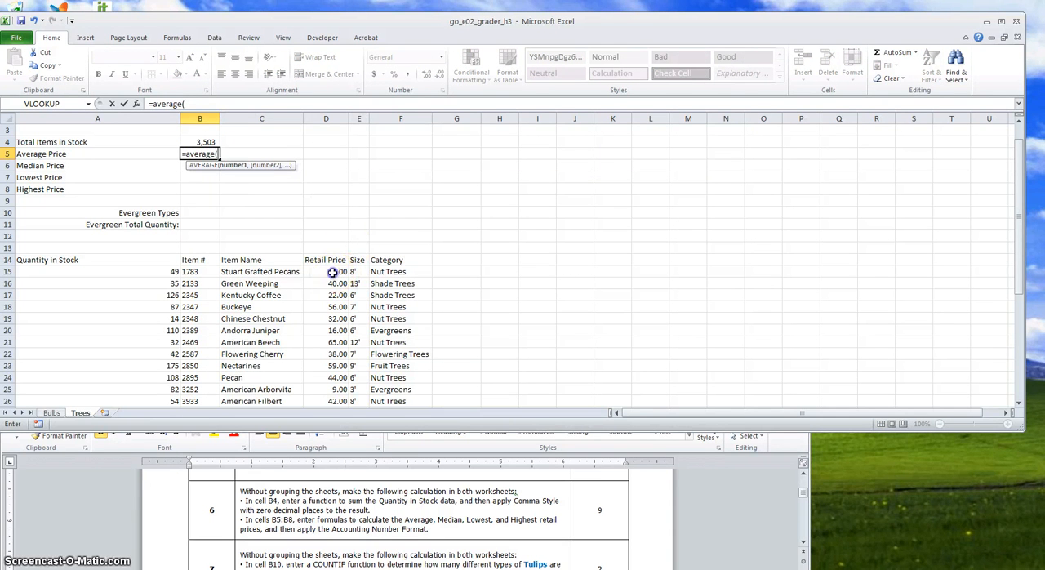
pyautogui.moveTo(334, 271); pyautogui.dragTo(330, 388)
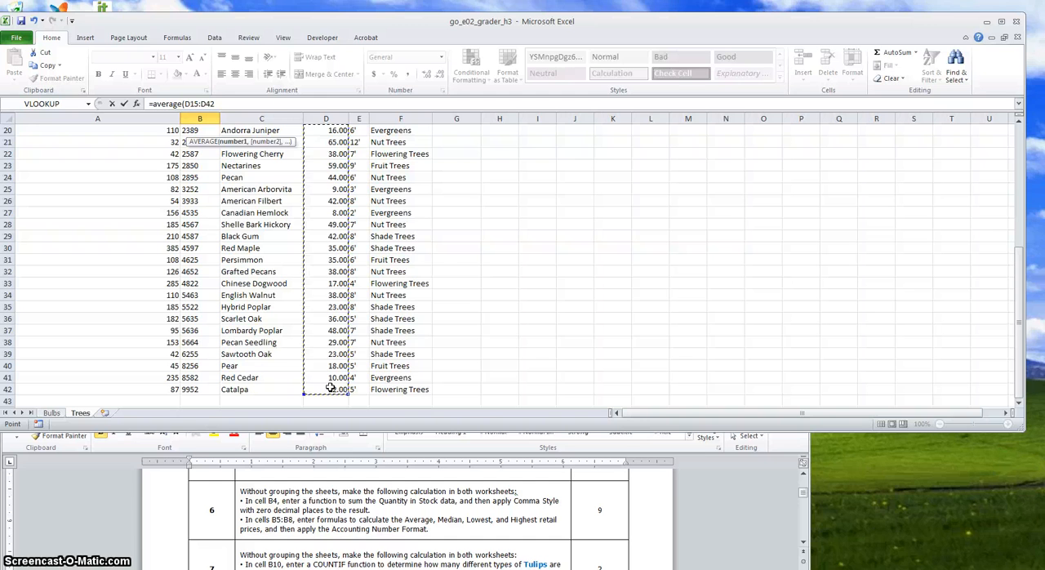
pyautogui.write(')')
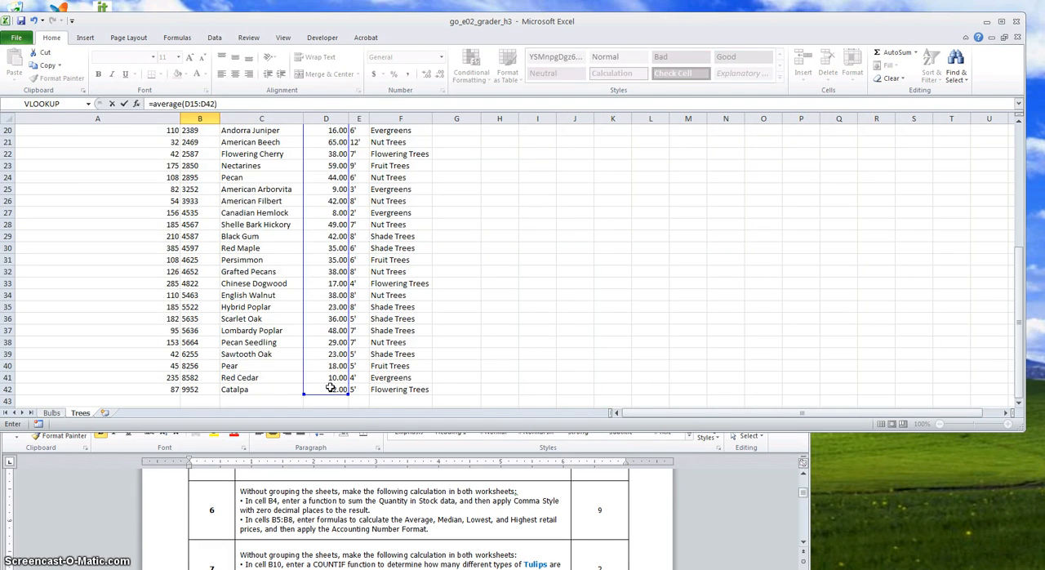
pyautogui.press('Return')
pyautogui.press('Up')
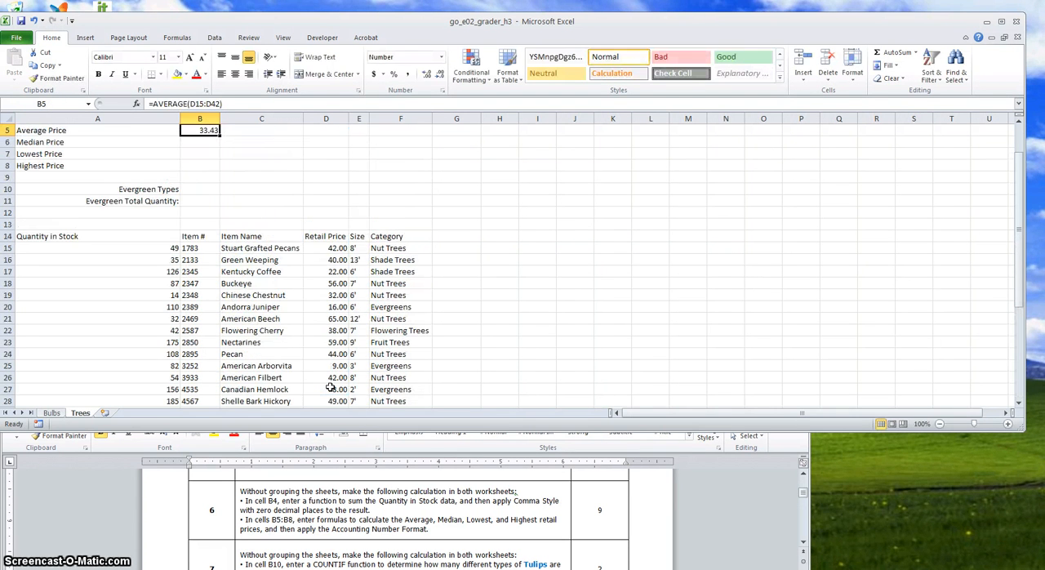
# Enter a MEDIAN function in cell B6 covering all the retail prices in column D
pyautogui.press('Up')
pyautogui.press('Up')
pyautogui.press('Up')
pyautogui.press('Down')
pyautogui.press('Down')
pyautogui.press('Down')
pyautogui.press('Down')
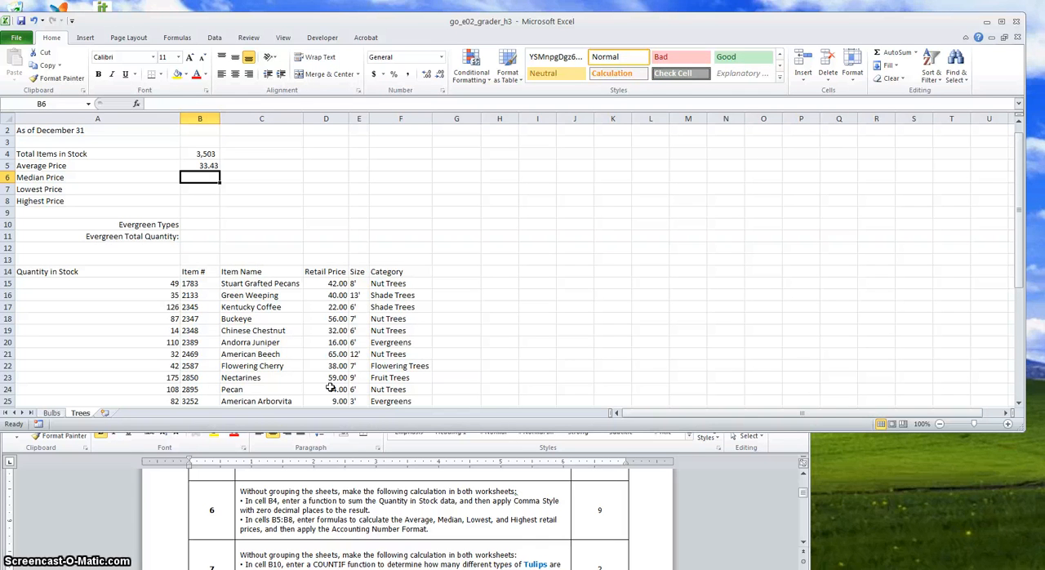
pyautogui.write('=medi')
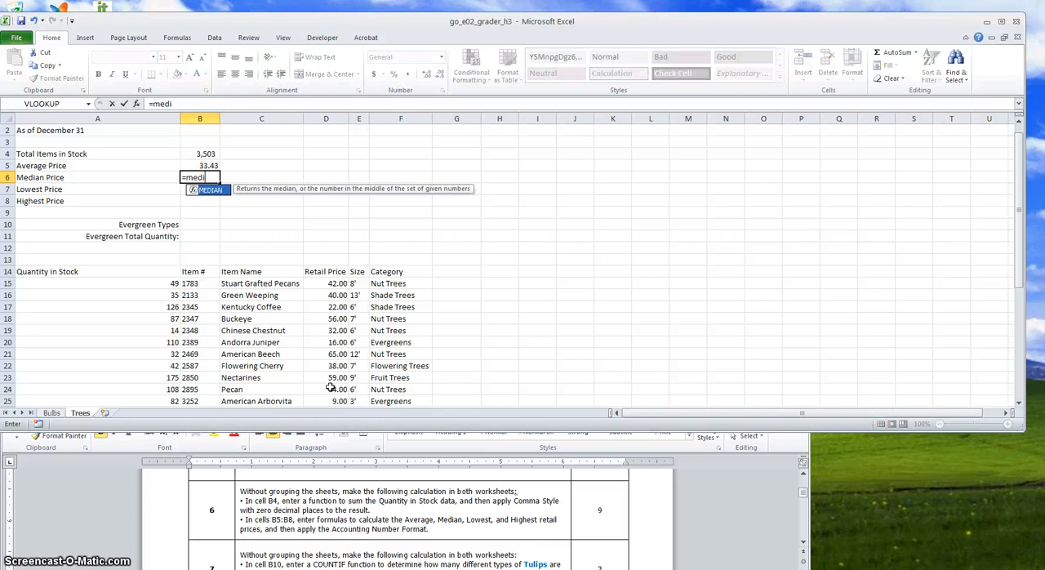
pyautogui.write('an(')
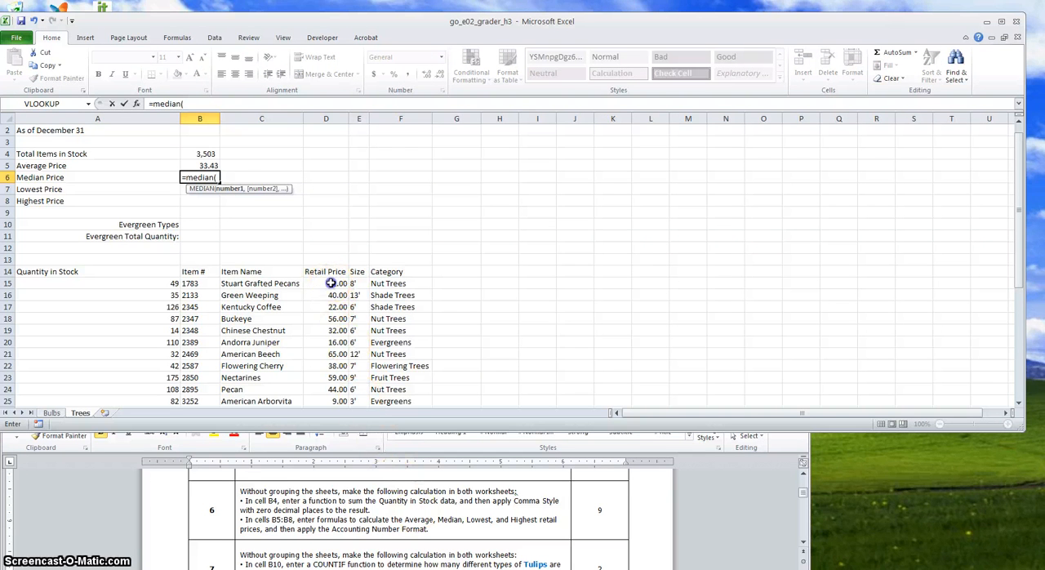
pyautogui.moveTo(330, 283); pyautogui.dragTo(334, 389)
pyautogui.press('Return')
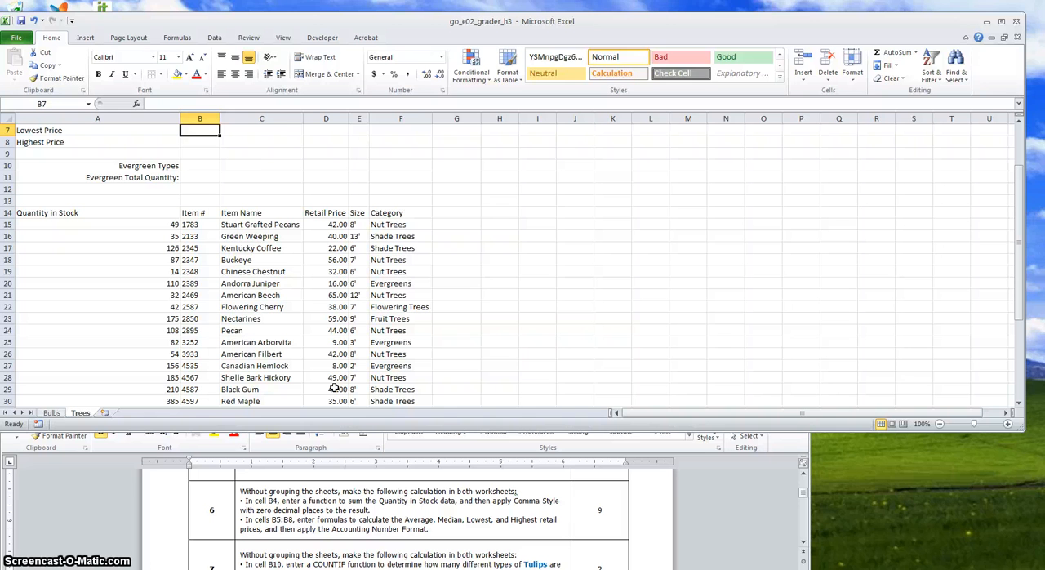
# Enter a MIN function in cell B7 to find the lowest retail price in D15:D42
pyautogui.write('=min(')
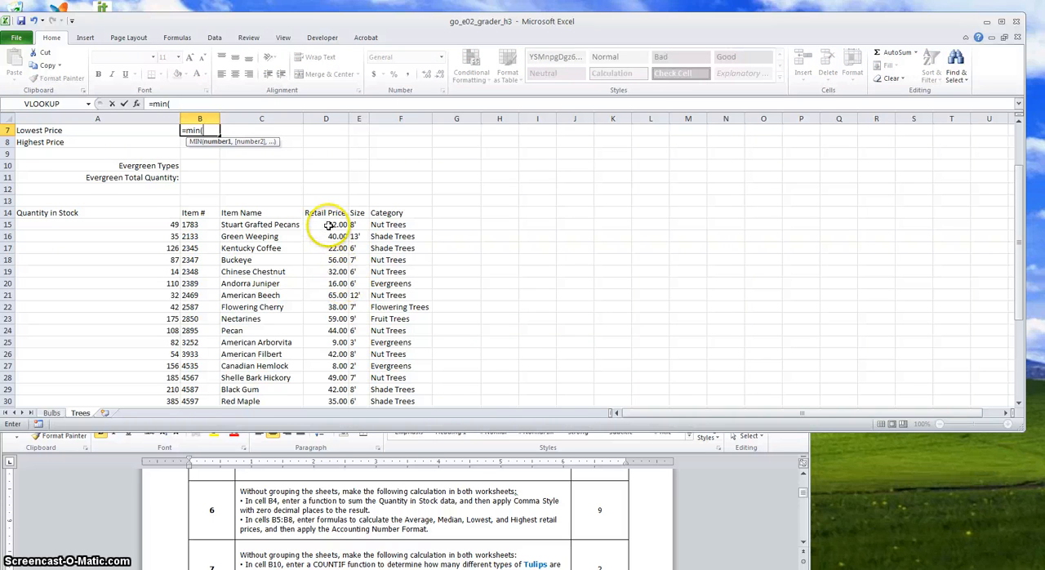
pyautogui.moveTo(330, 224); pyautogui.dragTo(334, 390)
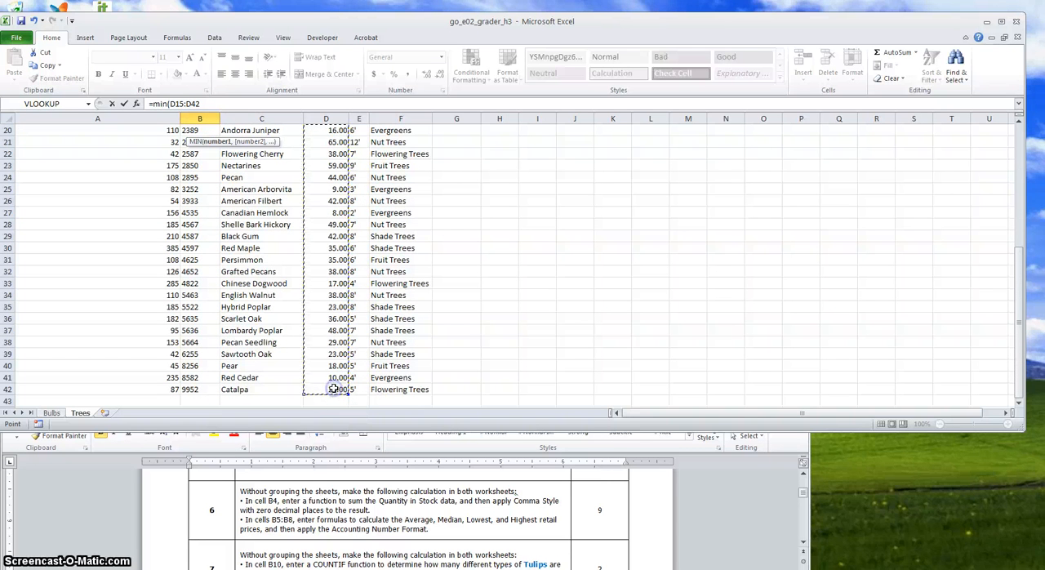
pyautogui.press('Return')
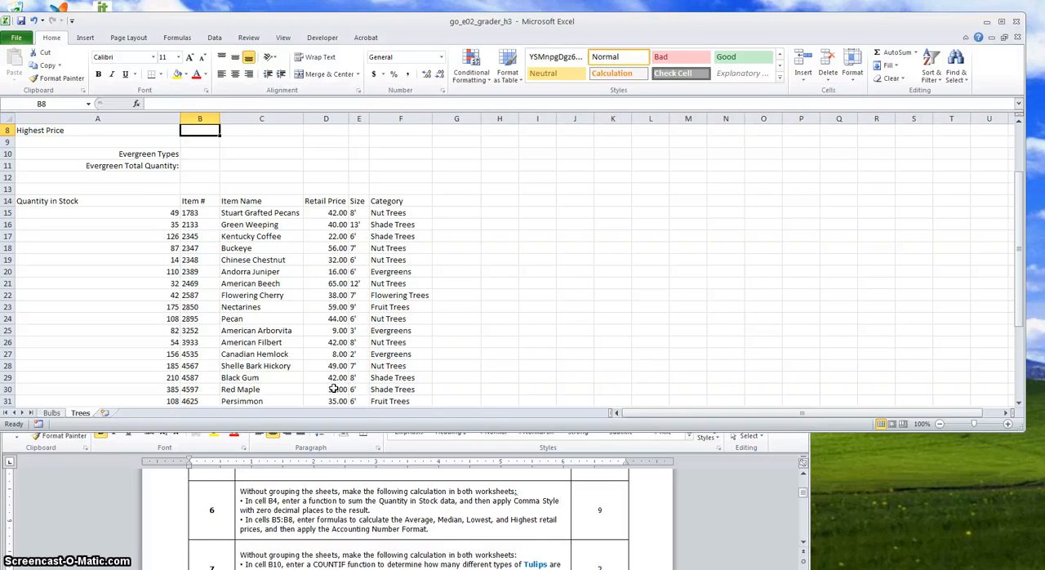
# Enter a MAX function in cell B8 to find the highest retail price in D15:D42
pyautogui.write('=')
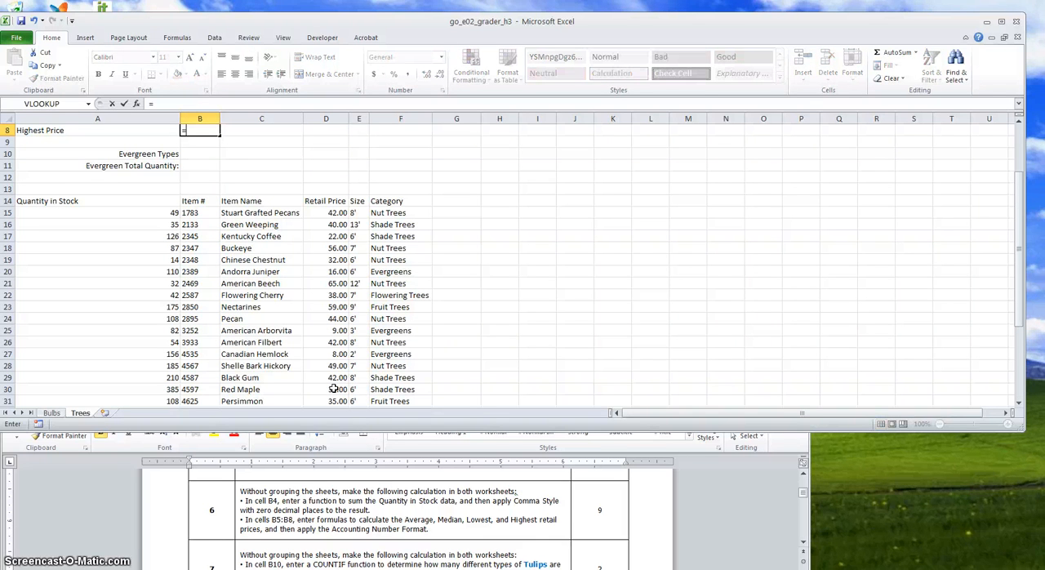
pyautogui.write('max(')
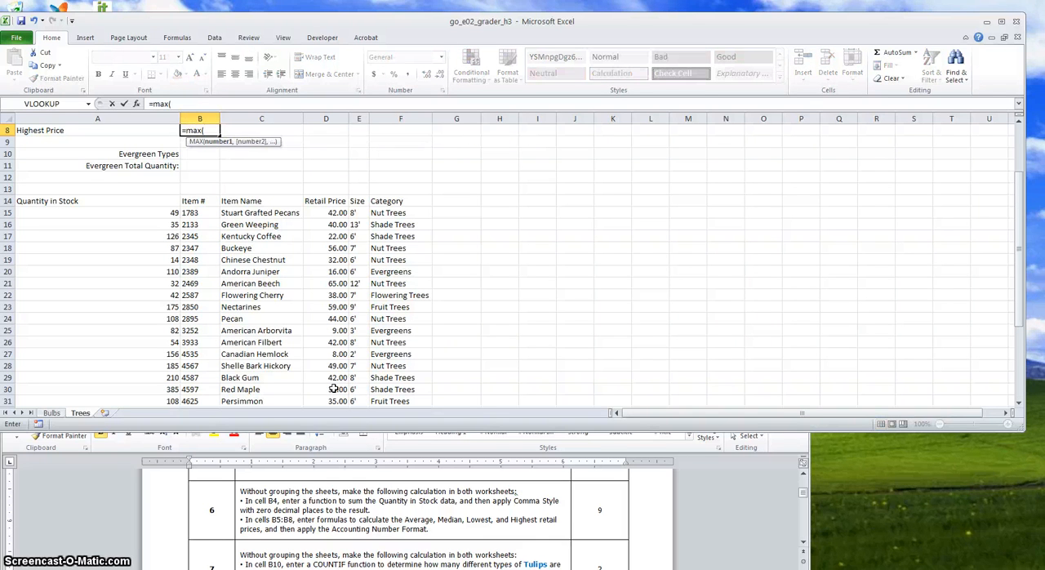
pyautogui.moveTo(334, 212); pyautogui.dragTo(332, 388)
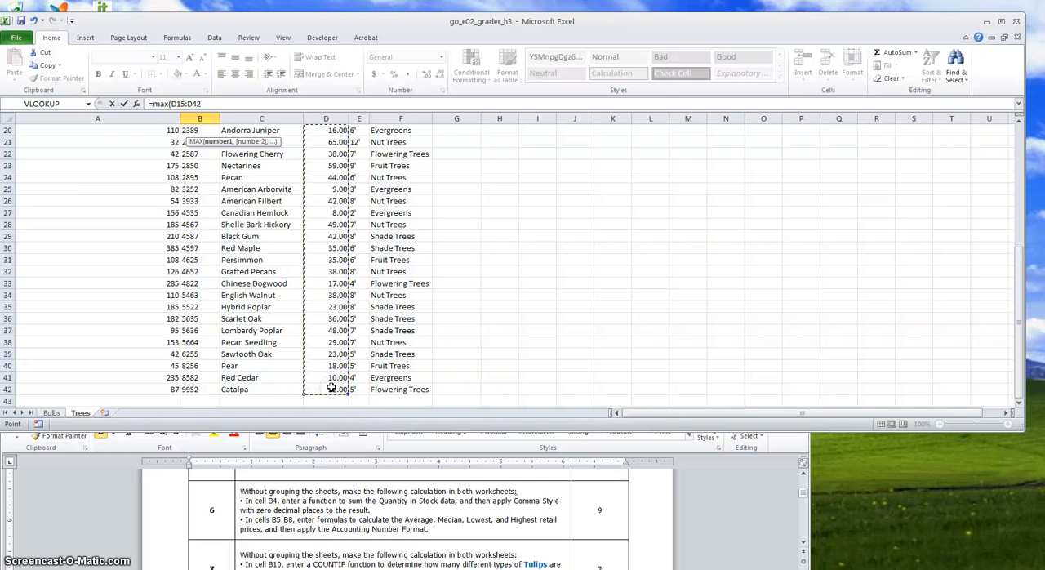
pyautogui.press('Escape')
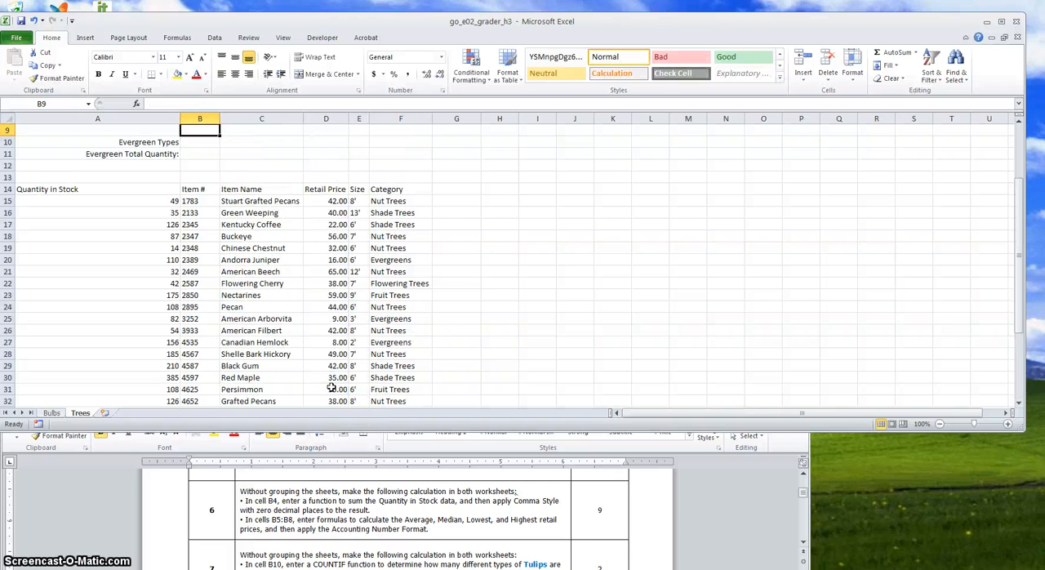
# Apply the Accounting Number Format to the four price statistics in B5:B8
pyautogui.press('Up')
pyautogui.press('Up')
pyautogui.press('Up')
pyautogui.press('Up')
pyautogui.press('Up')
pyautogui.press('Up')
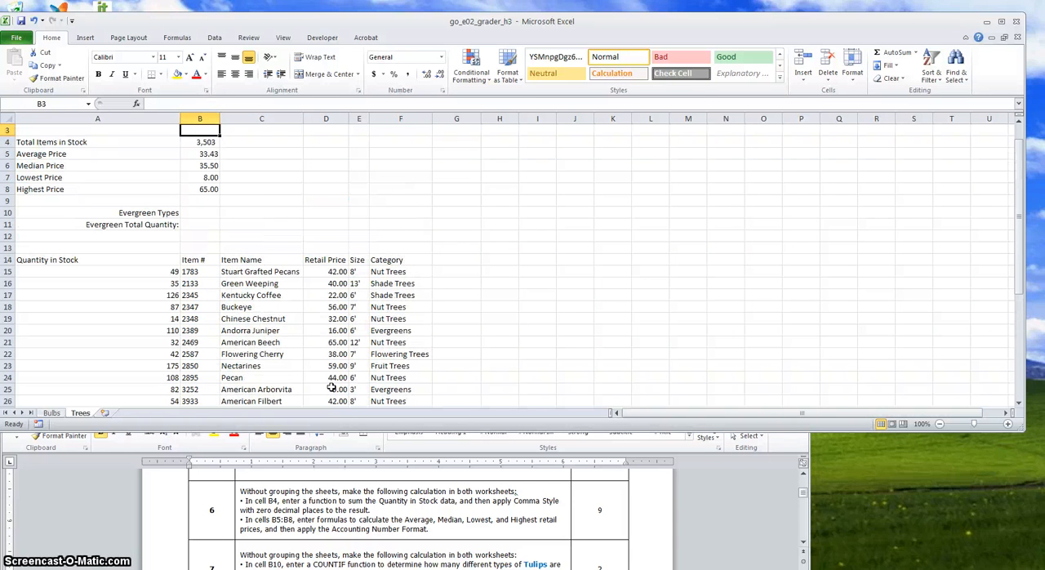
pyautogui.press('Down')
pyautogui.press('Down')
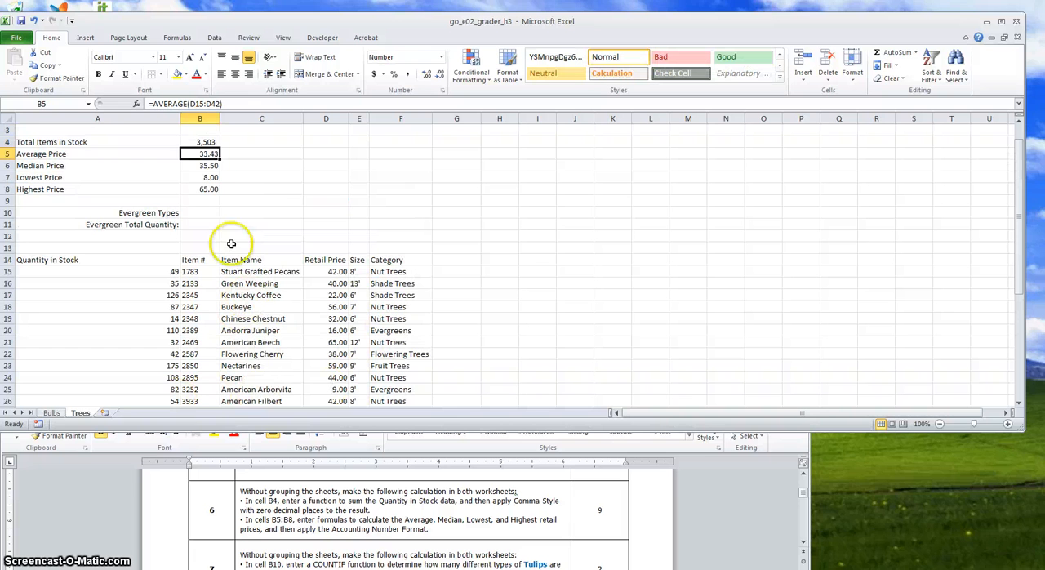
pyautogui.moveTo(204, 155); pyautogui.dragTo(205, 185)
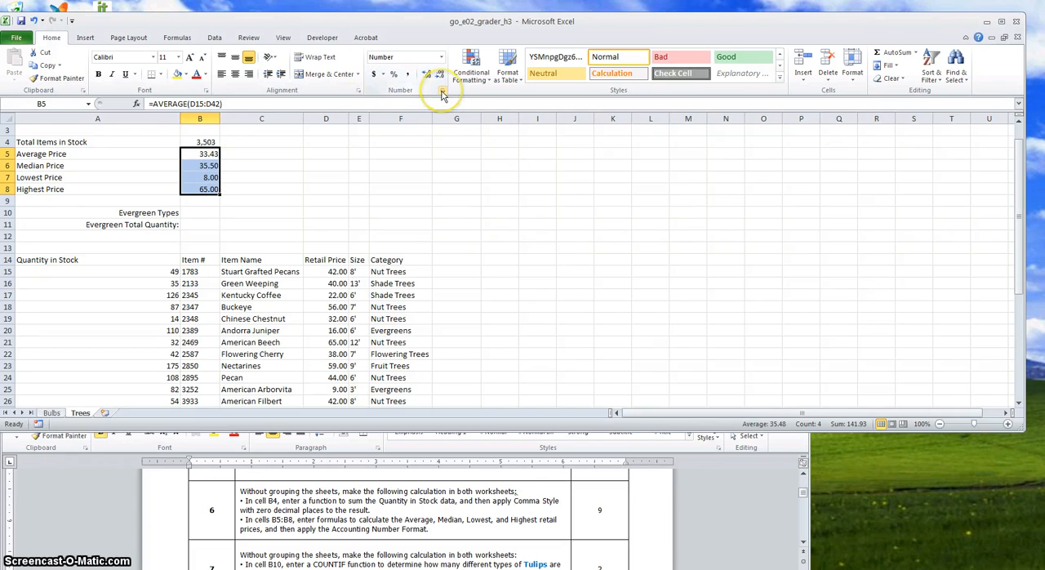
pyautogui.click(374, 75)
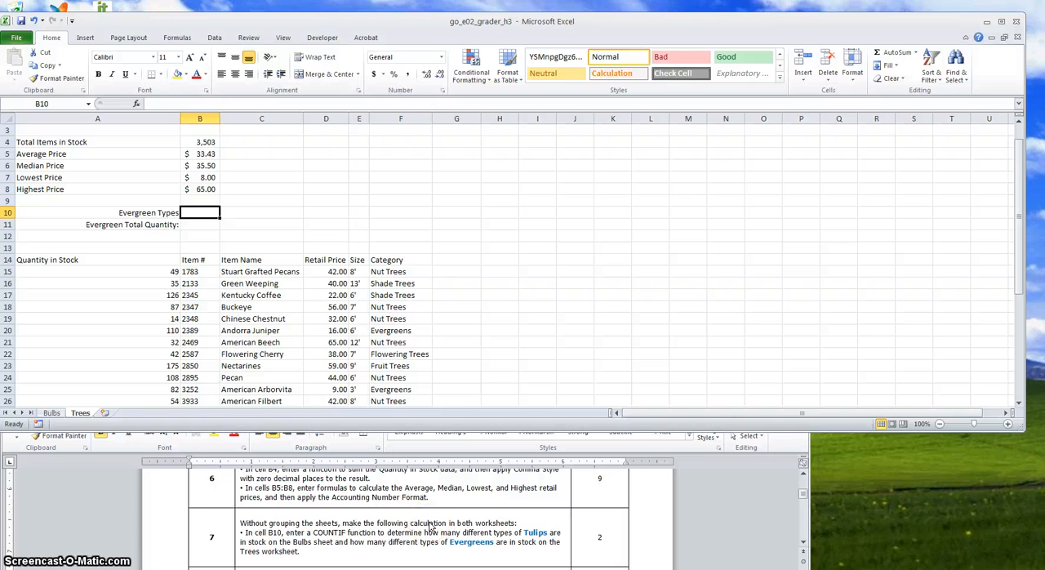
# Enter a COUNTIF function in cell B10 that counts the "Evergreens" entries in the category range F15:F42
pyautogui.write('=')
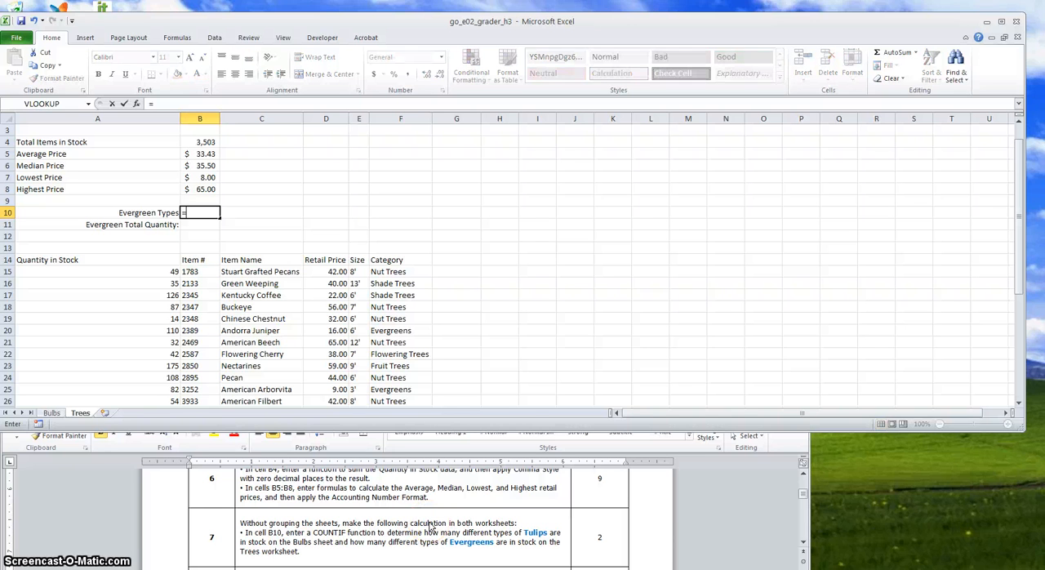
pyautogui.write('counti')
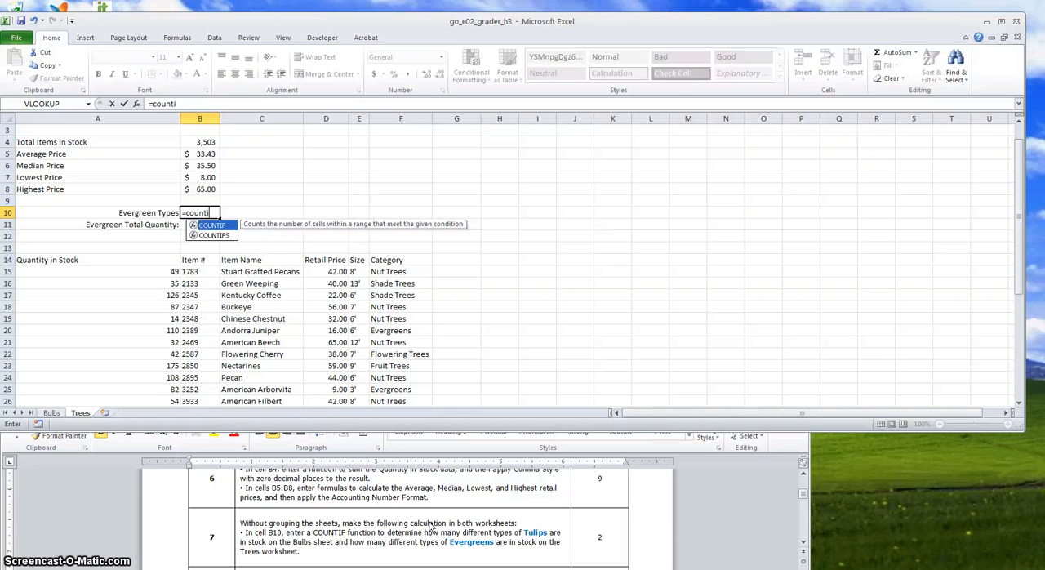
pyautogui.write('f(')
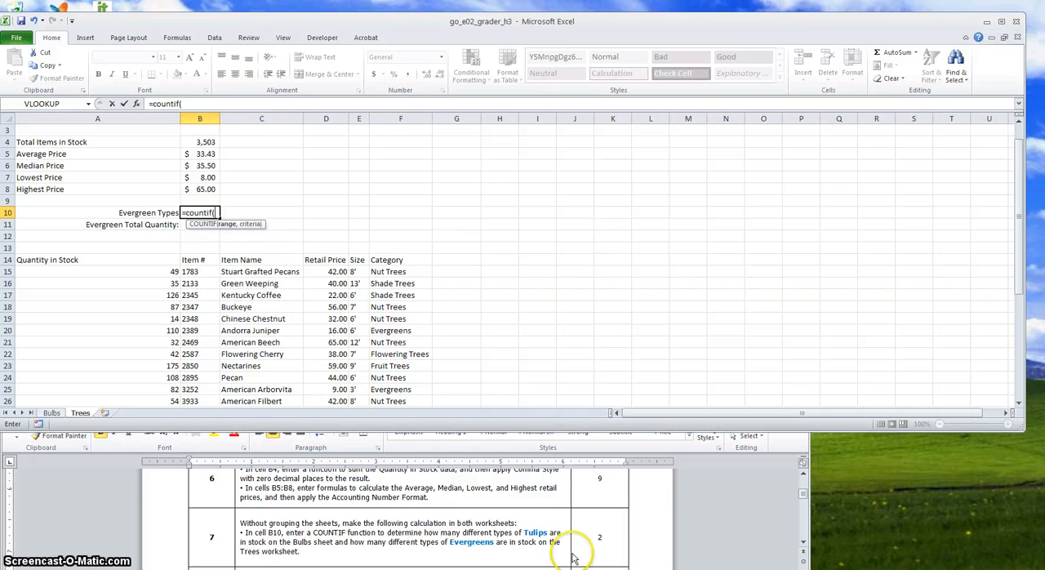
pyautogui.moveTo(385, 272); pyautogui.dragTo(398, 391)
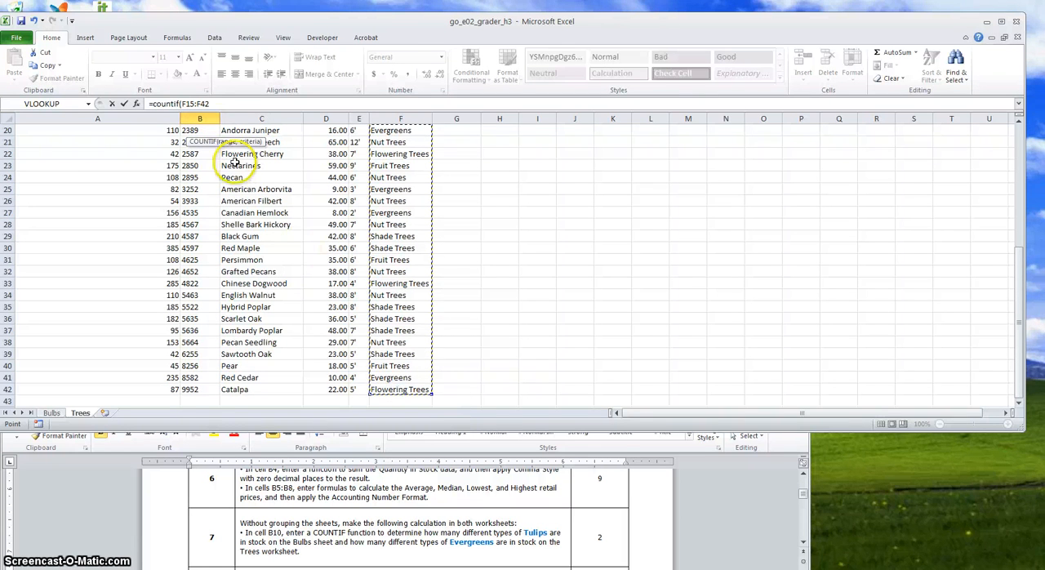
pyautogui.click(214, 104)
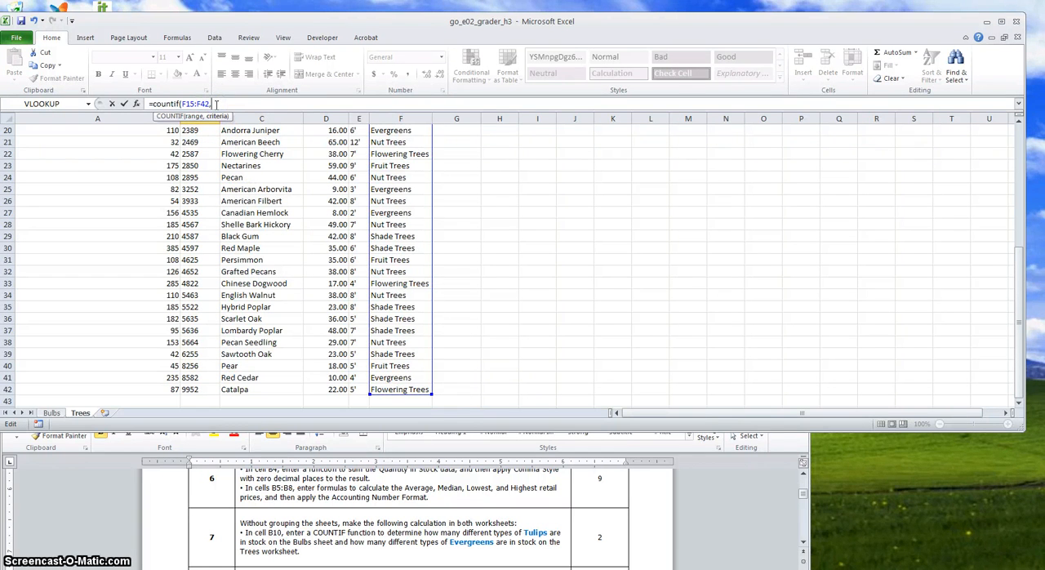
pyautogui.write(',')
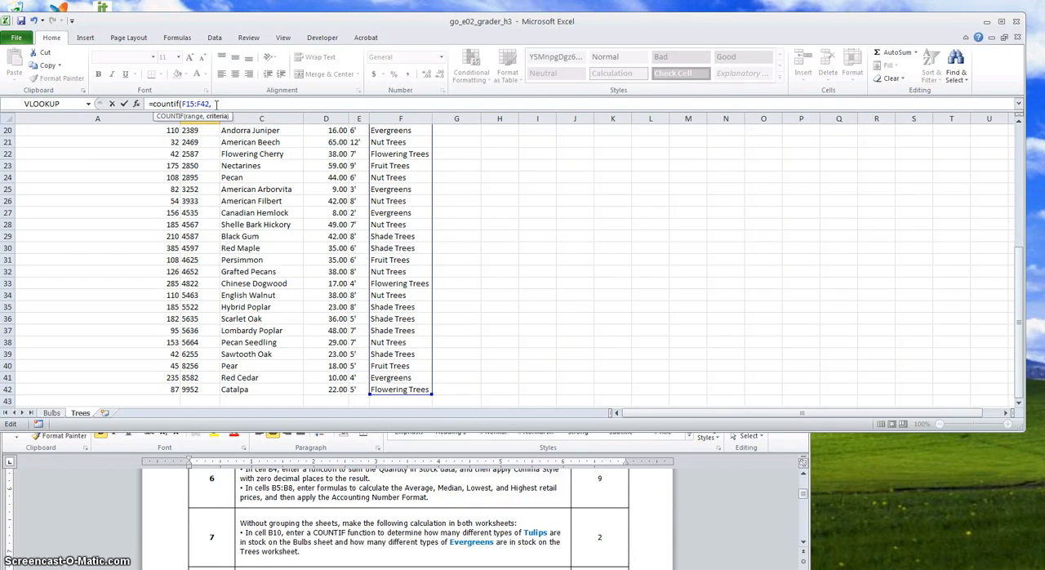
pyautogui.write('"Evergreens')
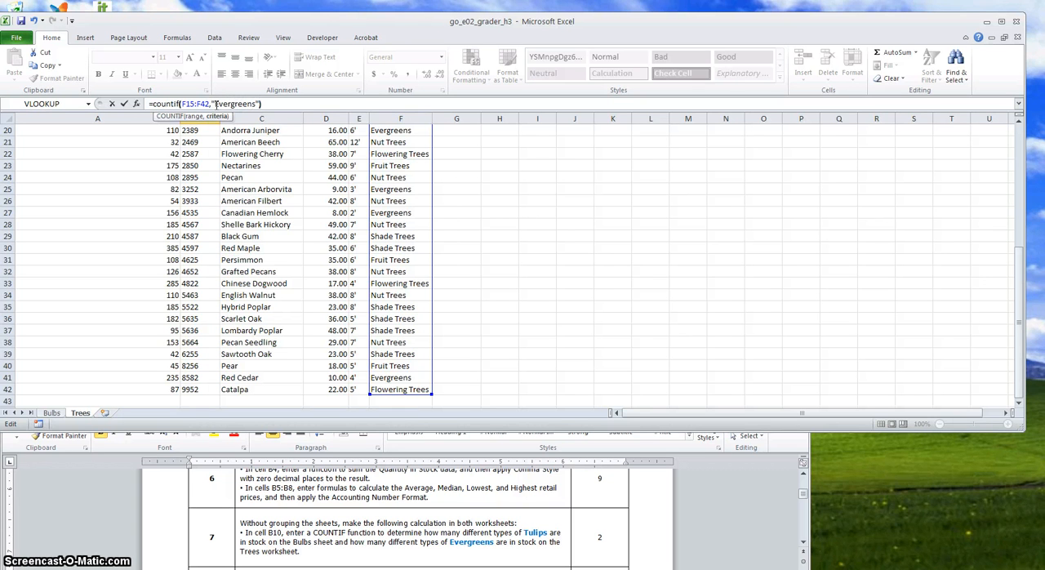
pyautogui.press('Escape')
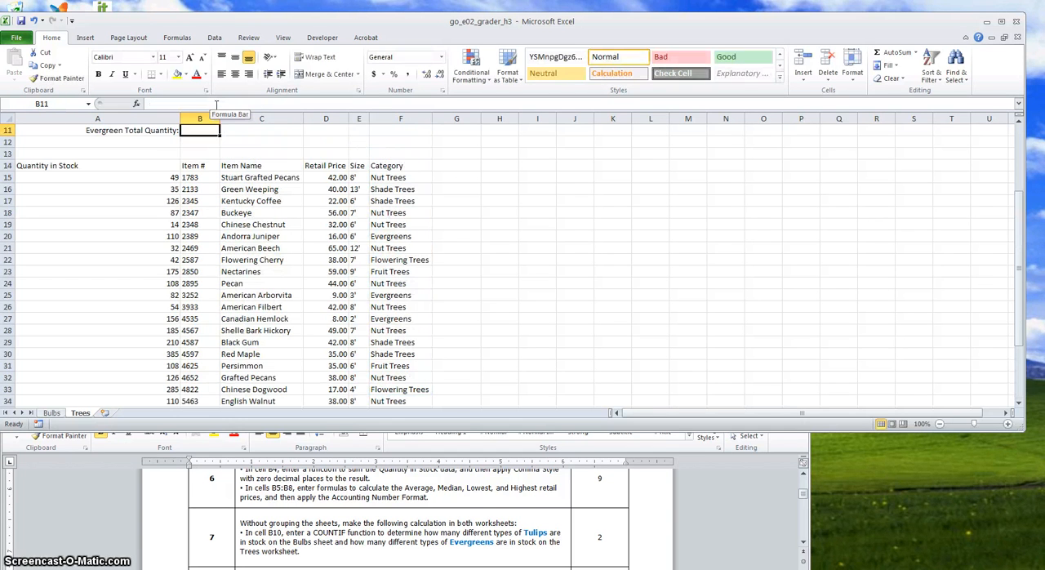
pyautogui.press('Up')
pyautogui.press('Up')
pyautogui.press('Down')
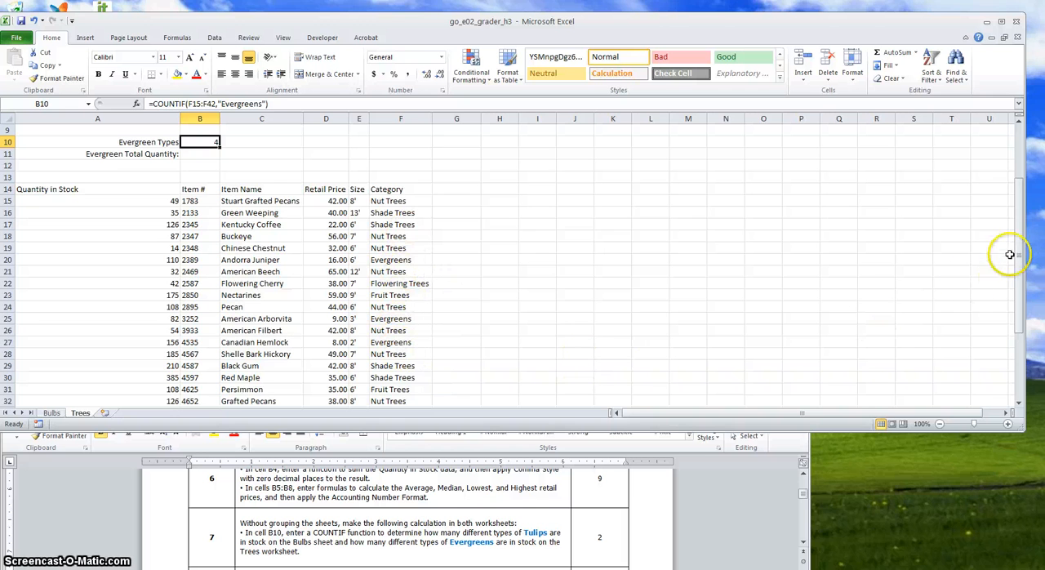
pyautogui.moveTo(1021, 250); pyautogui.dragTo(1021, 309)
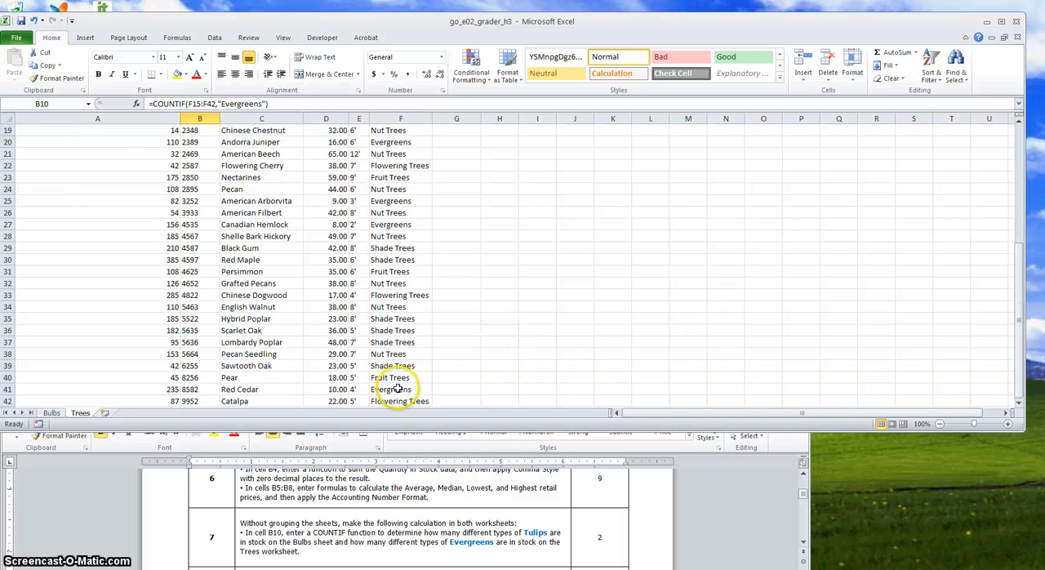
pyautogui.scroll(6, 474, 154)
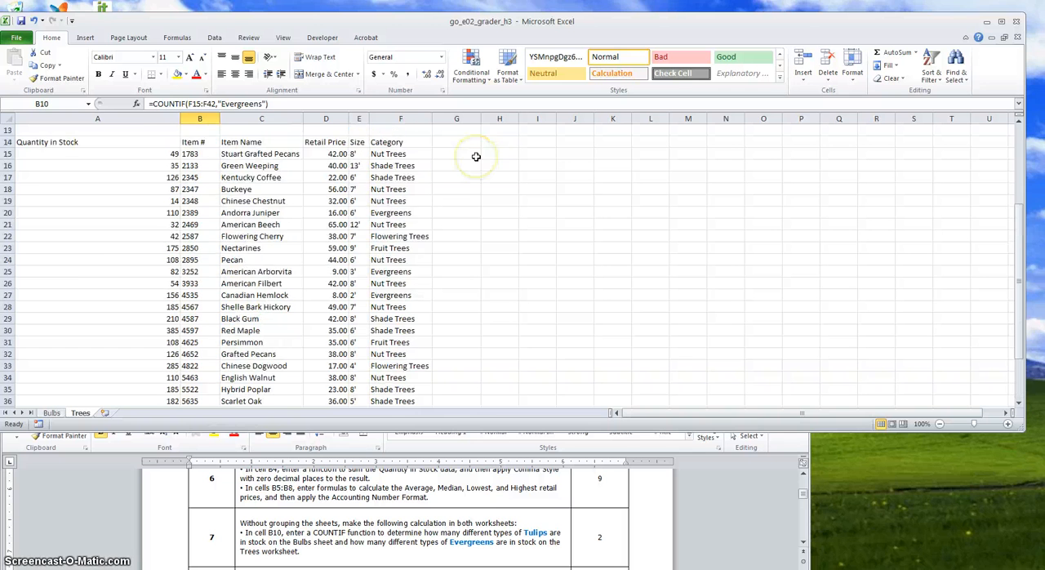
# Add the column heading Stock Level in cell G14, beside the Category heading
pyautogui.click(17, 568)
pyautogui.scroll(-1, 201, 483)
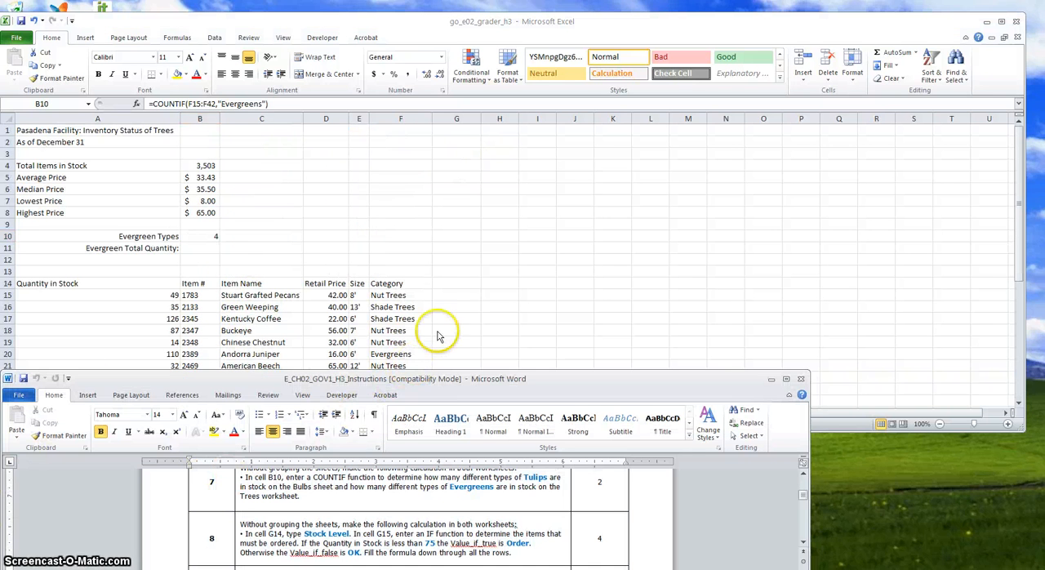
pyautogui.click(447, 285)
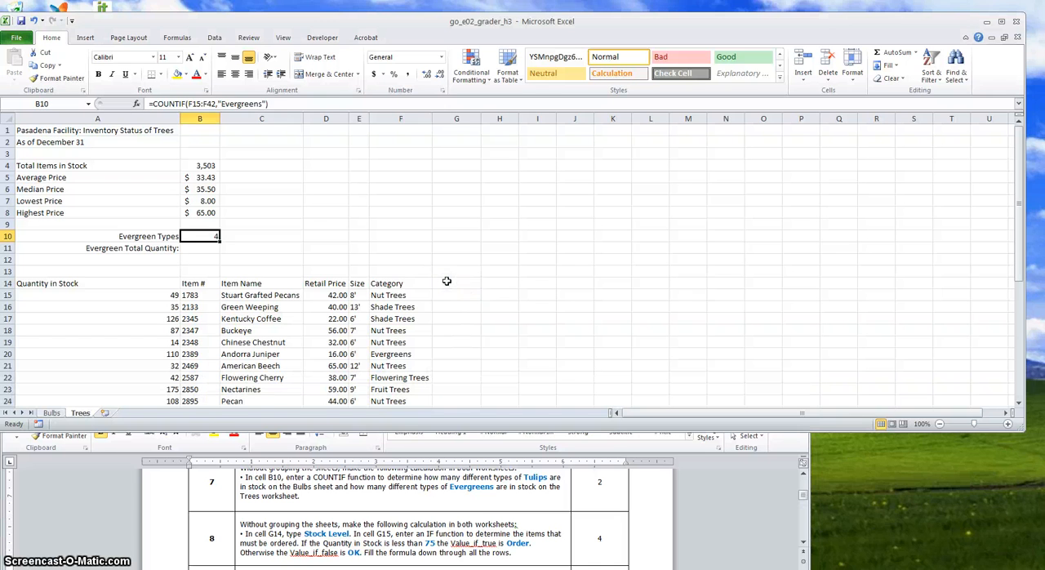
pyautogui.click(447, 281)
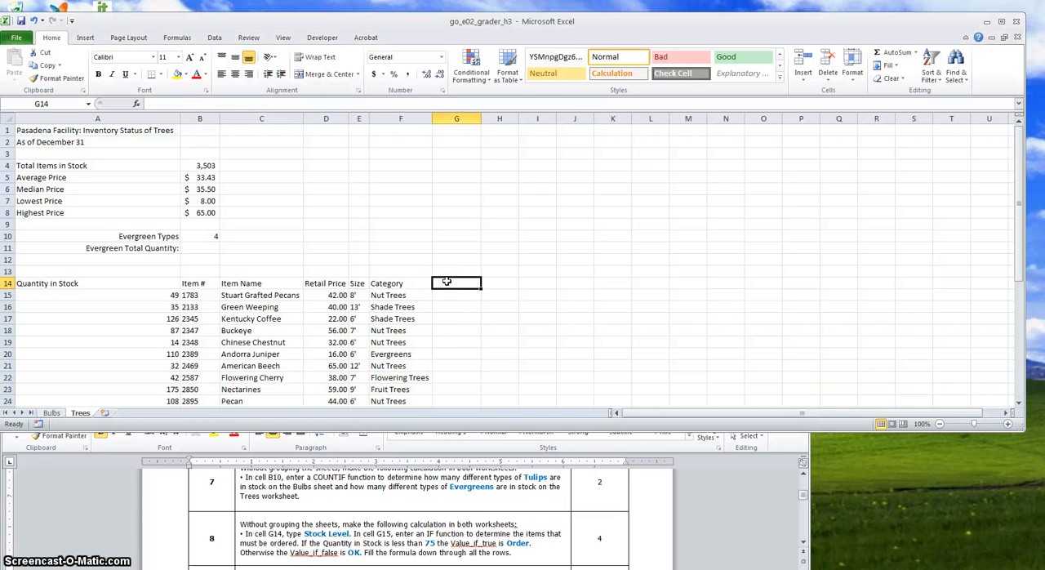
pyautogui.write('Stock Level')
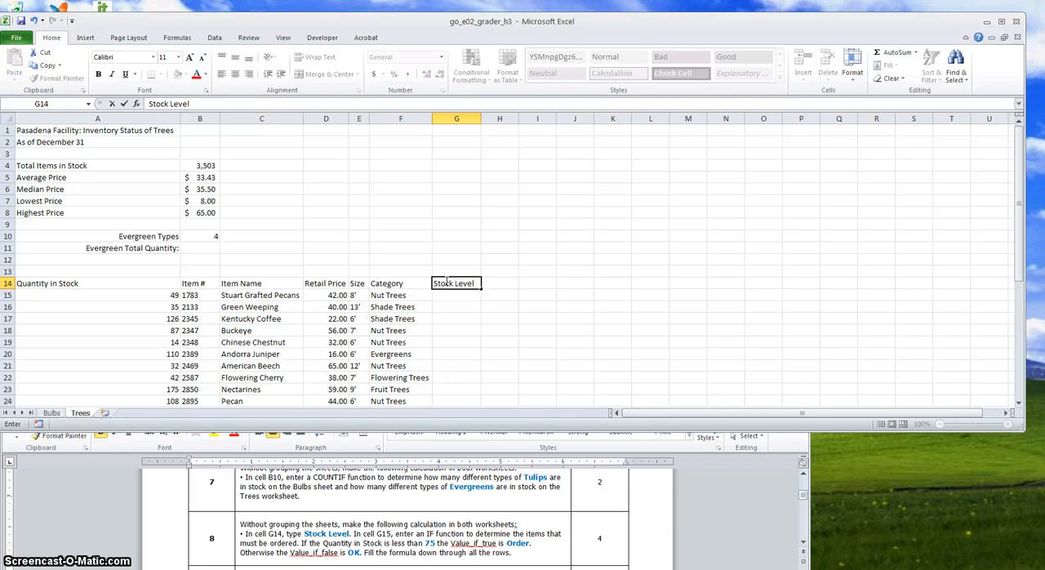
pyautogui.press('Return')
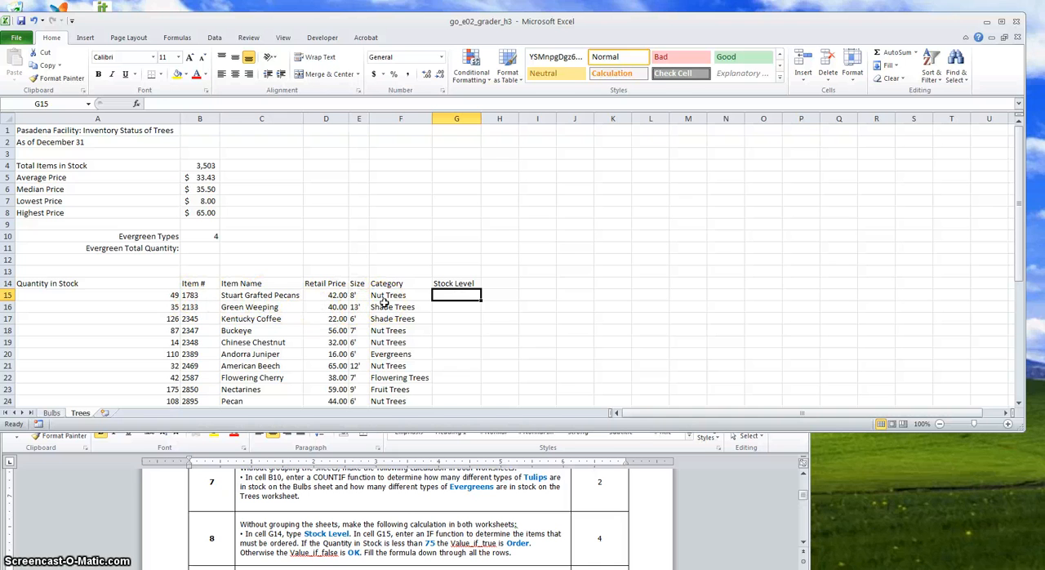
# Enter an IF function in cell G15 that returns "Order" when A15 is less than 75 and "OK" otherwise
pyautogui.write('=')
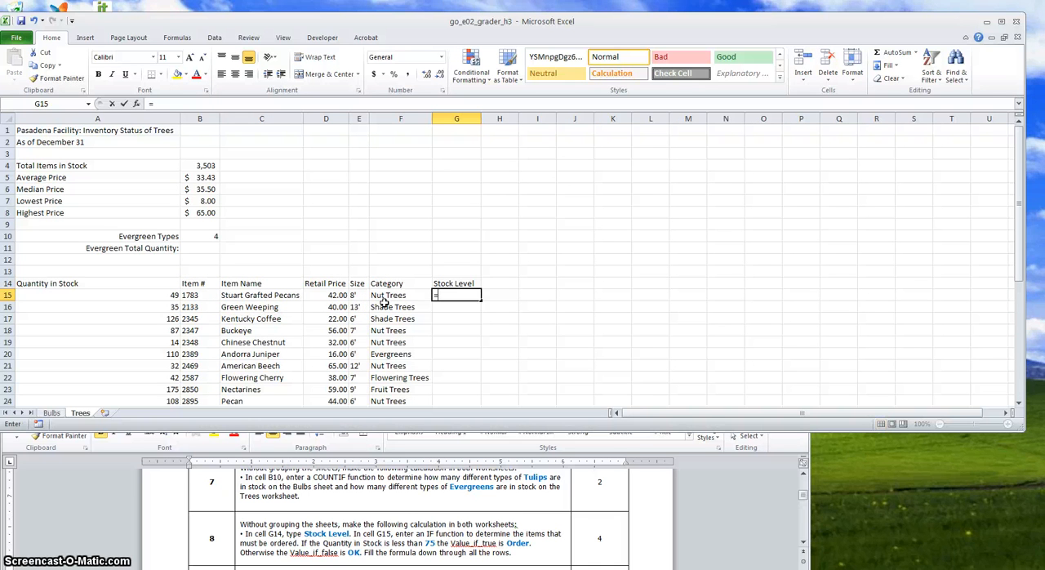
pyautogui.write('if(')
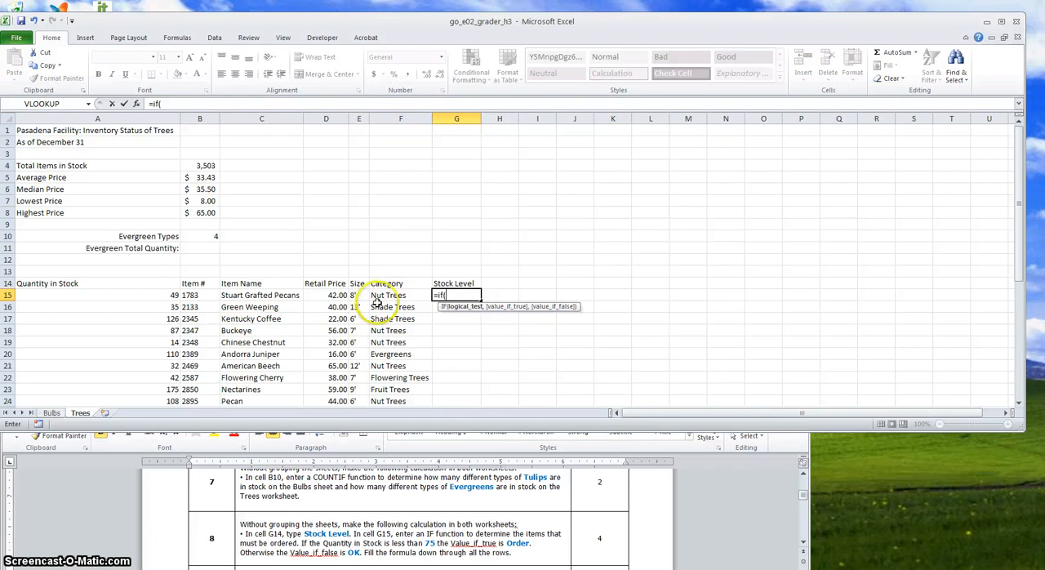
pyautogui.click(167, 295)
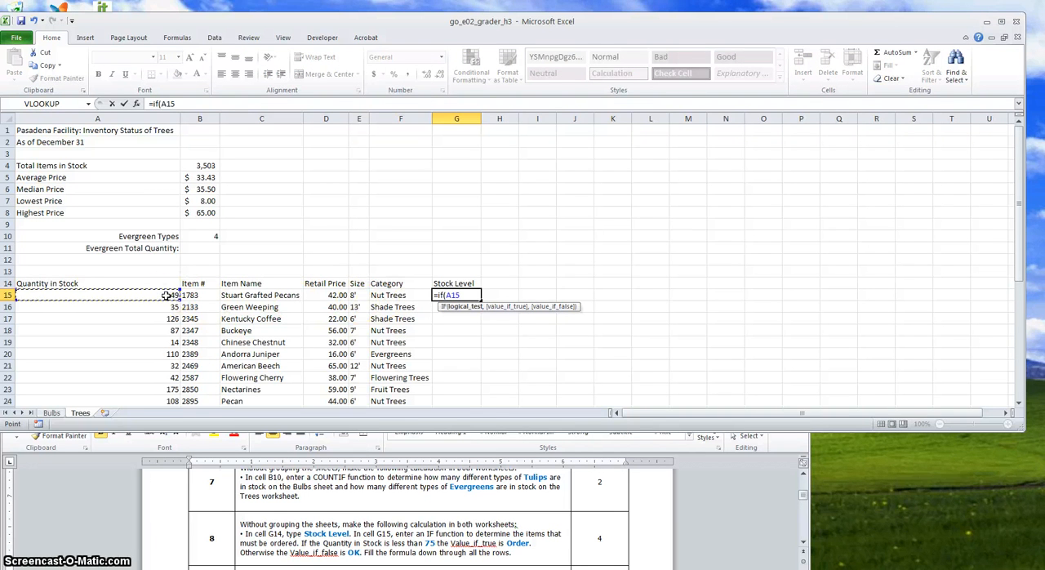
pyautogui.write('<75')
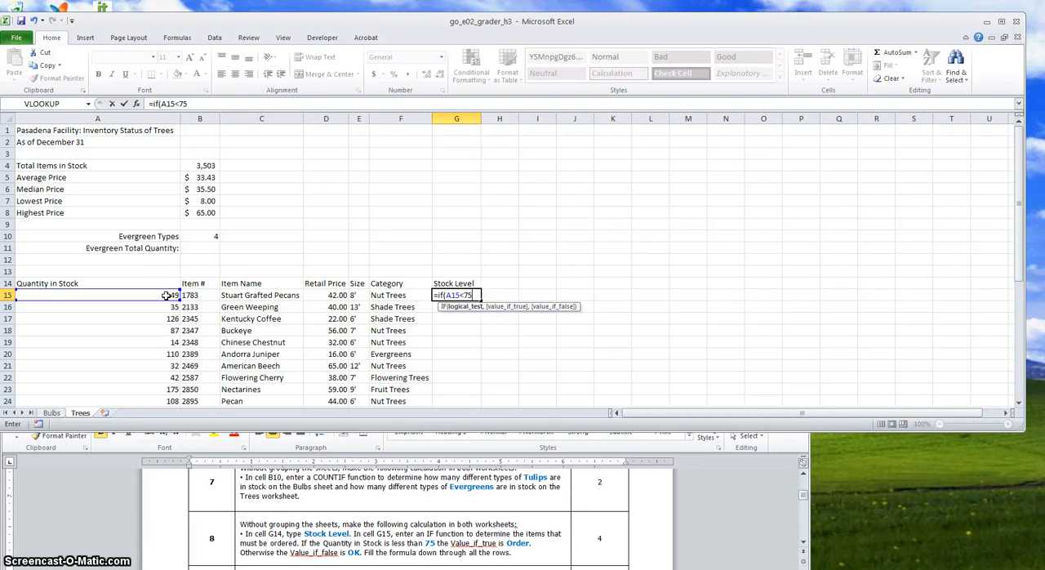
pyautogui.write(',')
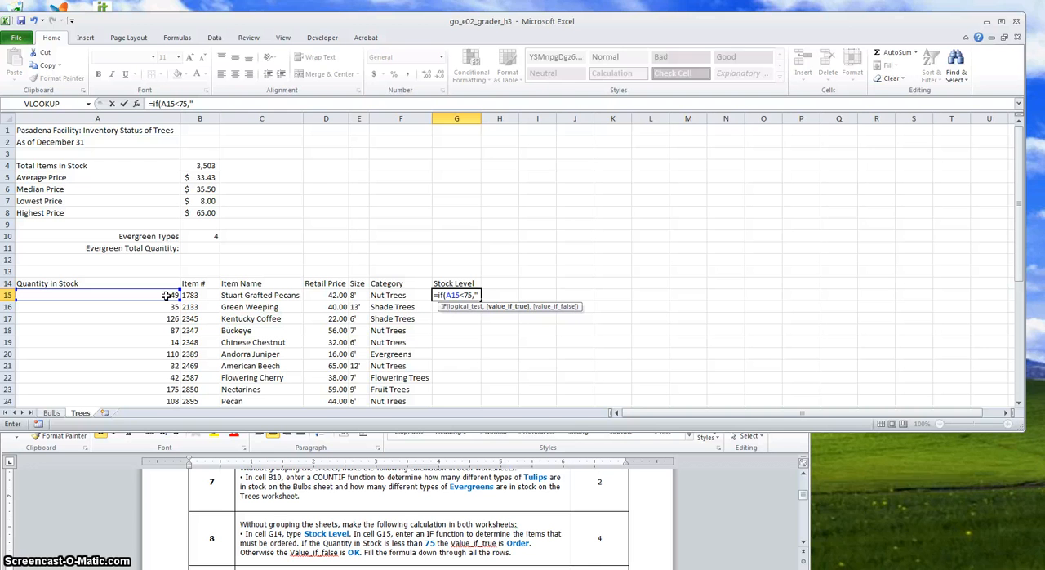
pyautogui.press('BackSpace')
pyautogui.press('BackSpace')
pyautogui.press('BackSpace')
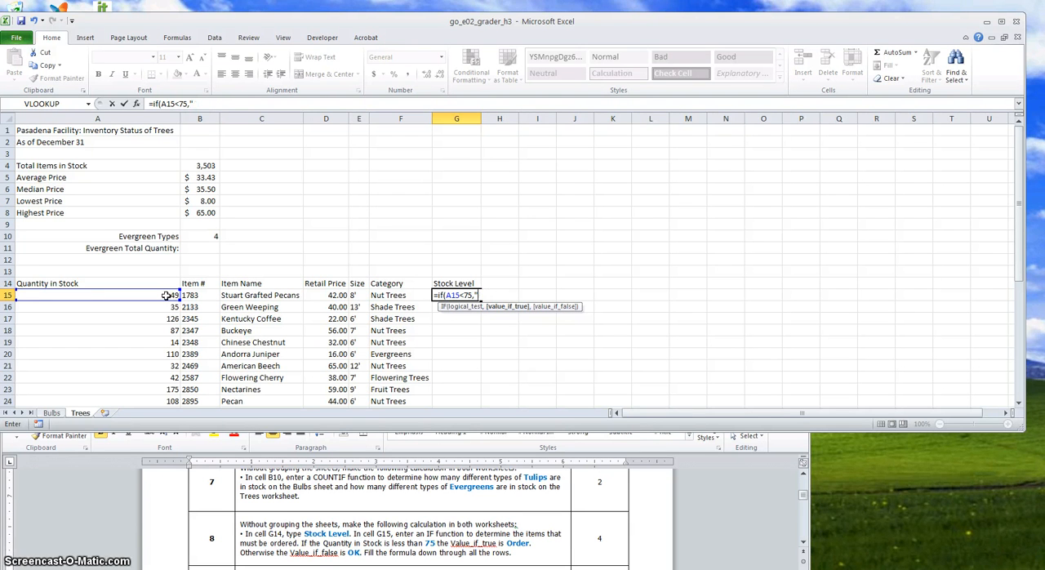
pyautogui.write('Order')
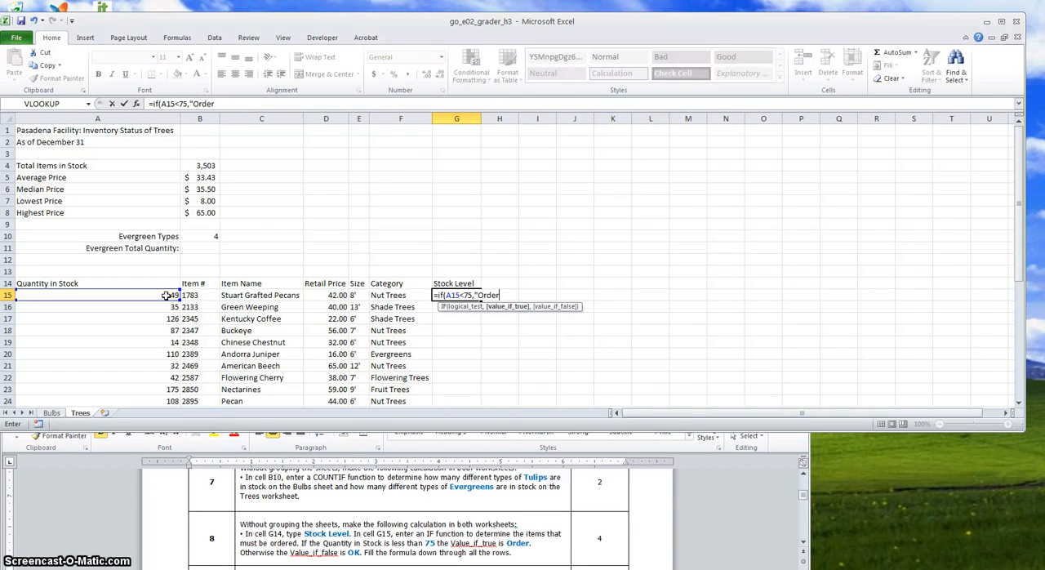
pyautogui.write('",')
pyautogui.press('BackSpace')
pyautogui.write('OK"')
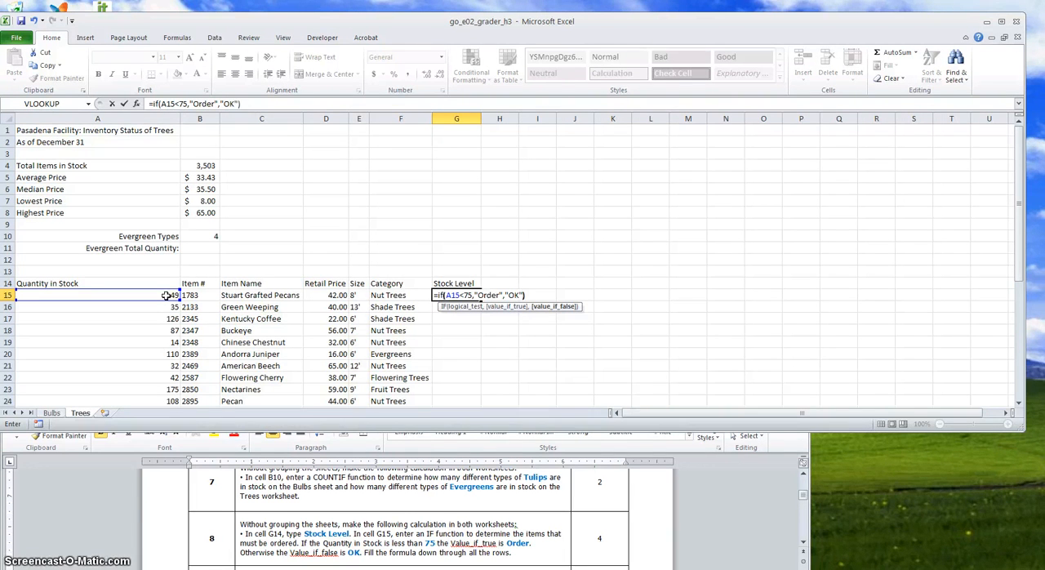
pyautogui.press('Return')
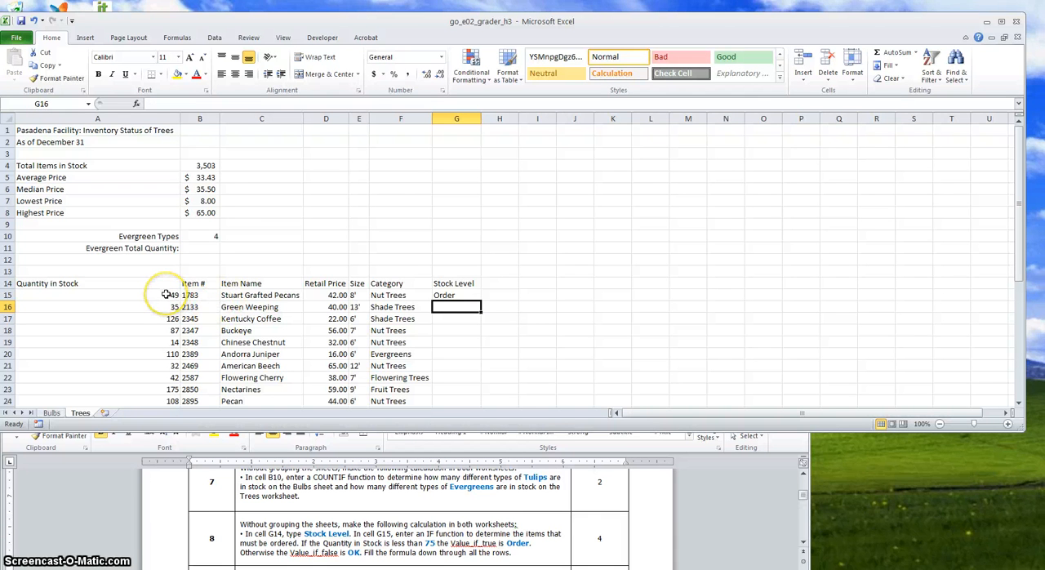
# Fill the stock level formula from G15 down through row 42
pyautogui.click(459, 295)
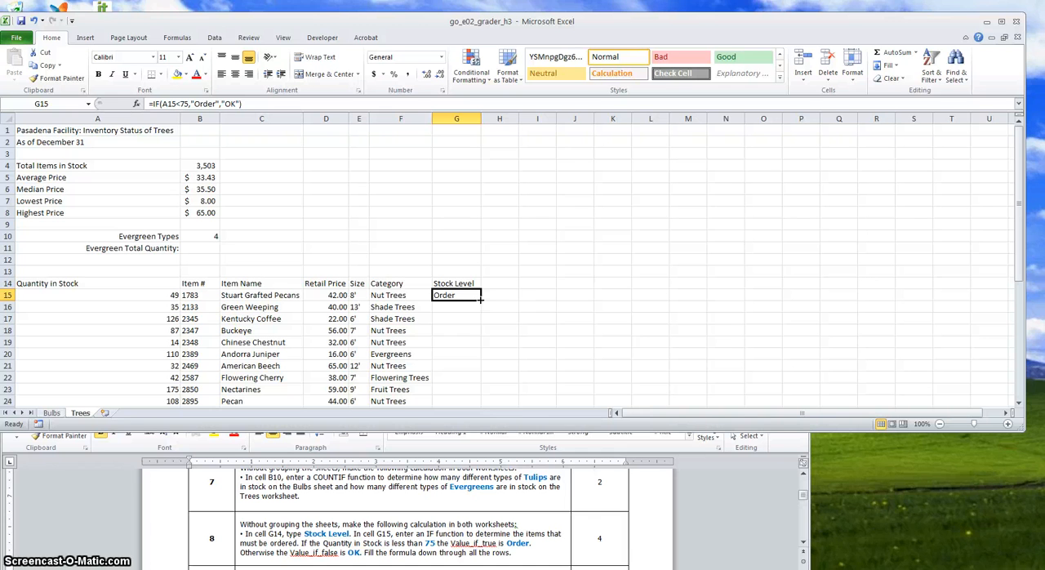
pyautogui.moveTo(481, 300); pyautogui.dragTo(472, 367)
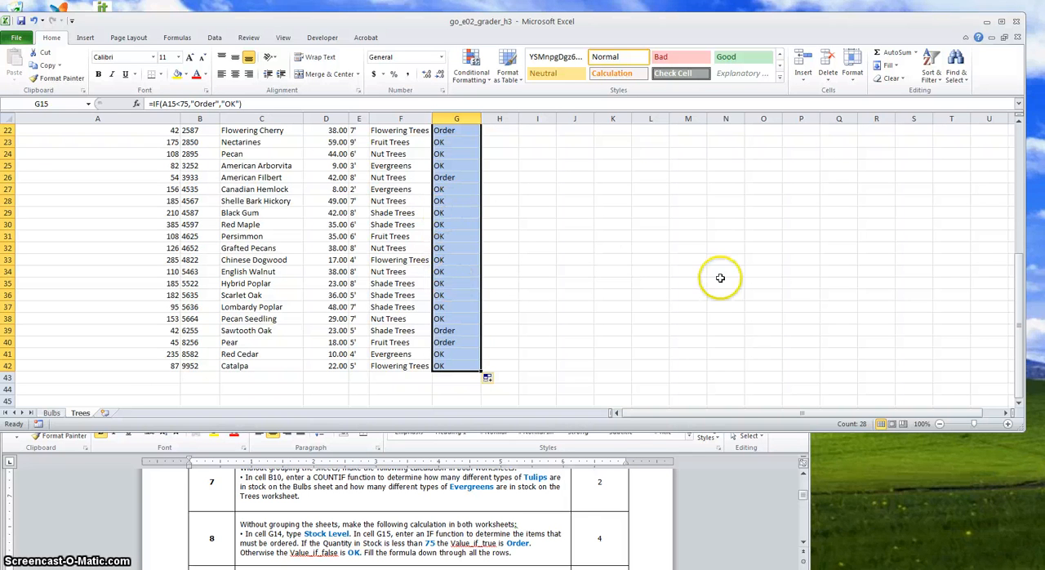
pyautogui.moveTo(1024, 276); pyautogui.dragTo(1021, 212)
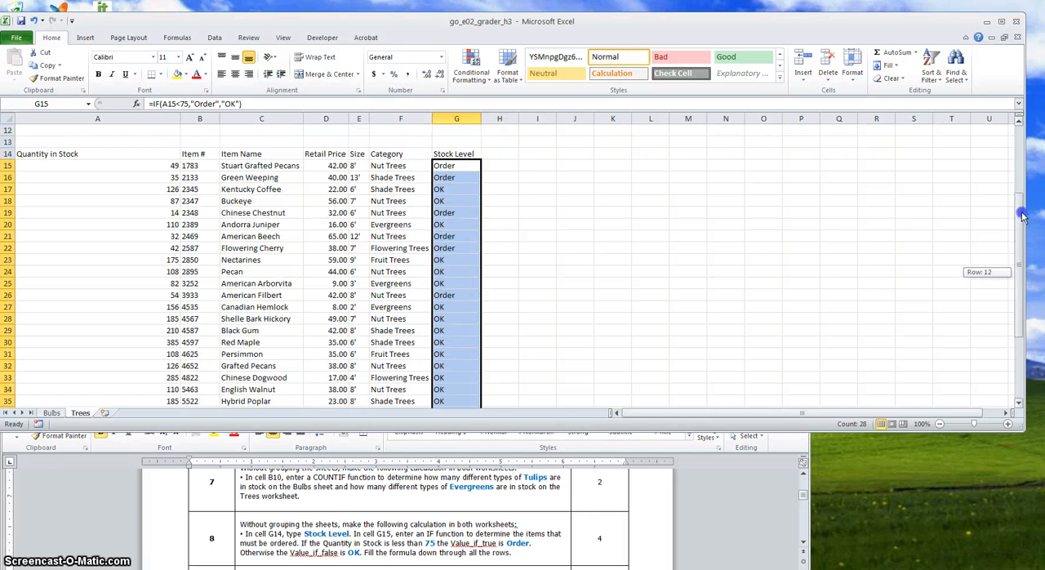
# Test the stock level formula by setting the quantity in A15 to 75, and restore it to 49
pyautogui.click(169, 165)
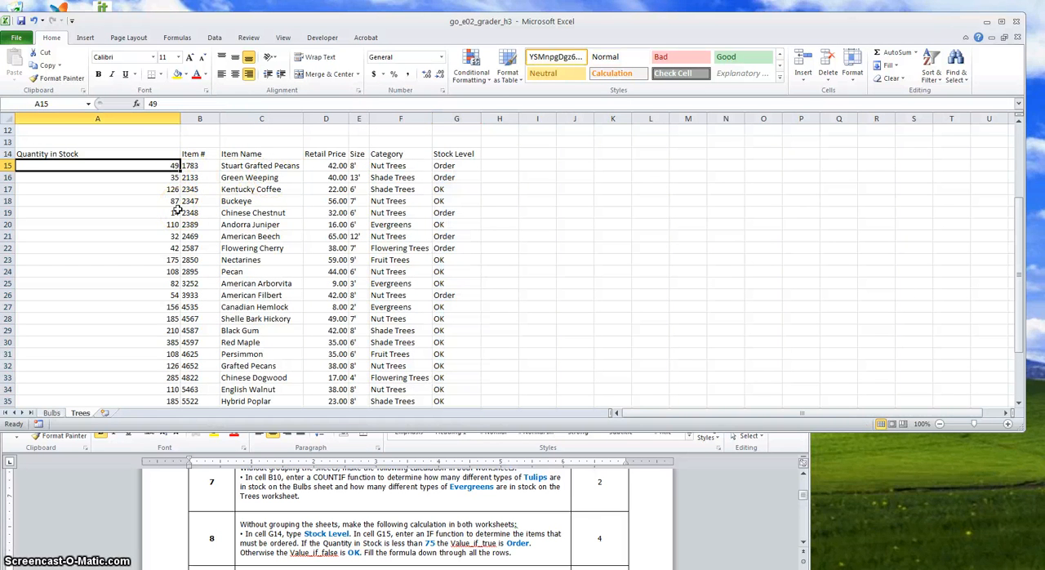
pyautogui.write('75')
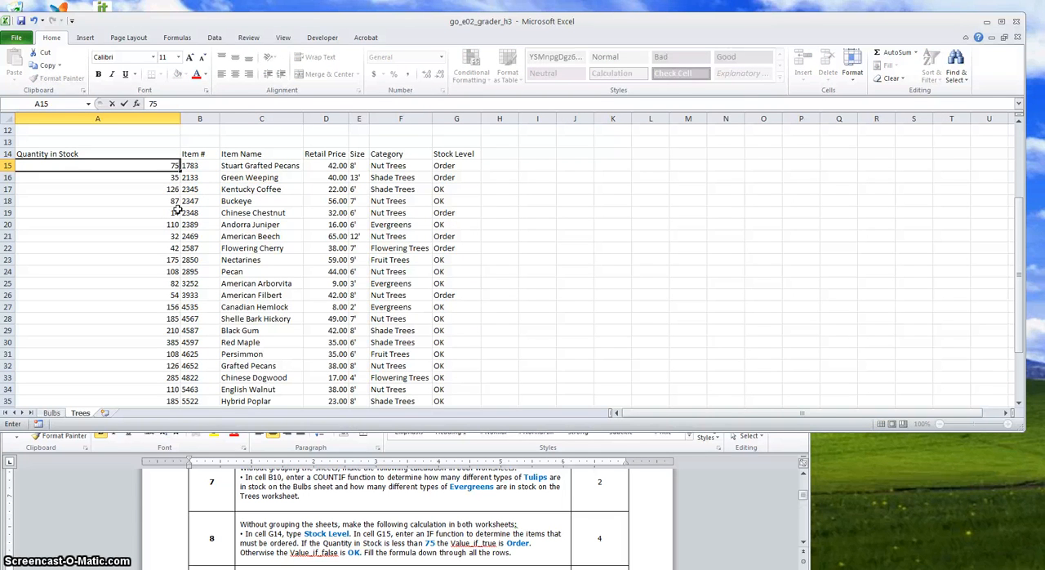
pyautogui.press('Return')
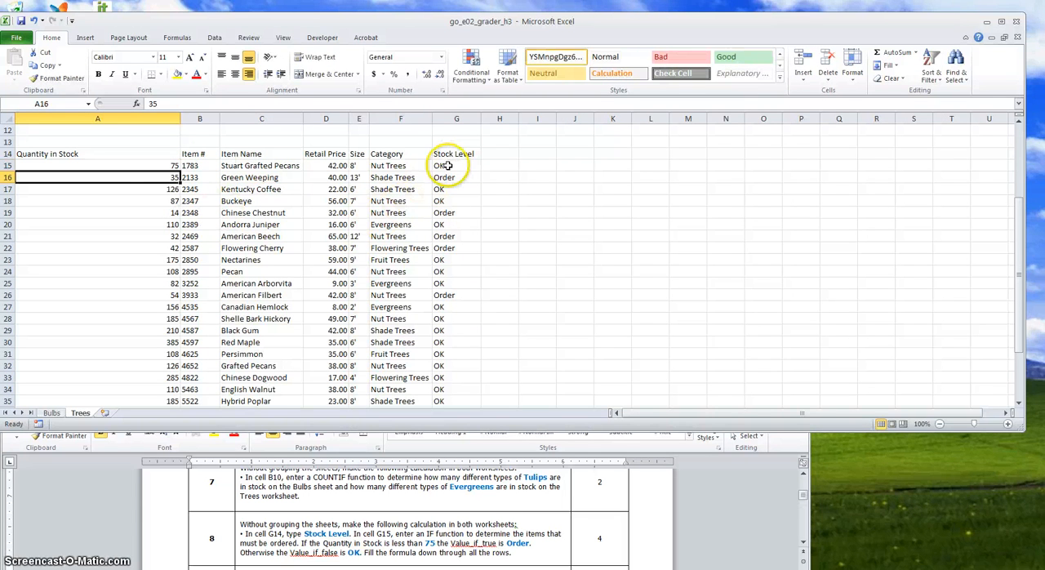
pyautogui.click(163, 167)
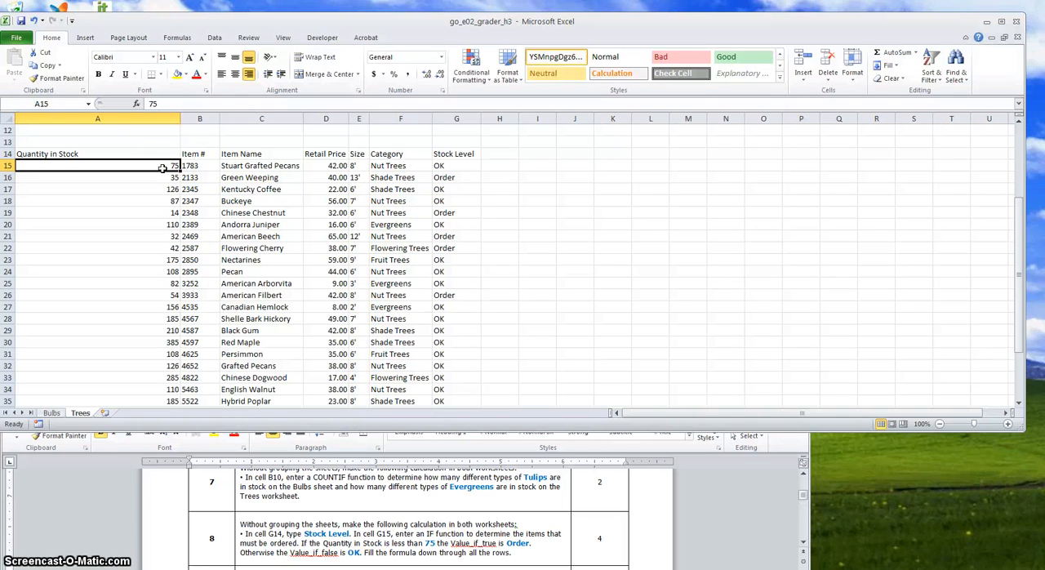
pyautogui.write('49')
pyautogui.press('Return')
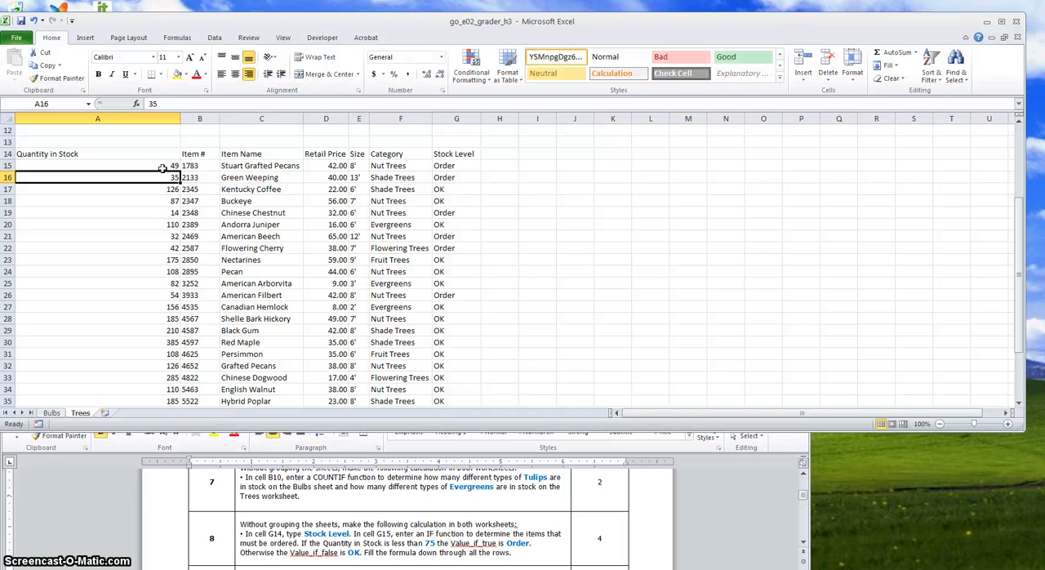